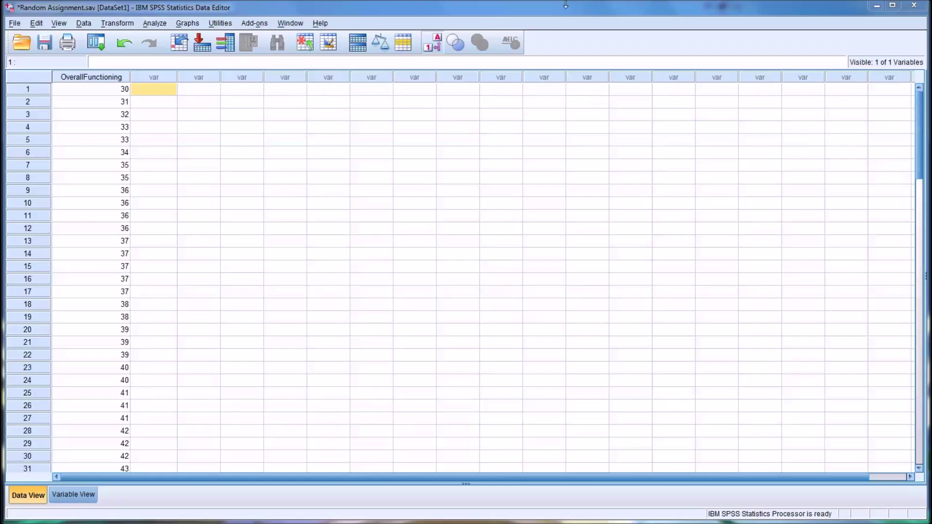
Step: Select and then deselect the OverallFunctioning column in the Data Editor
{"action": "left_click", "coordinate": [568, 5]}
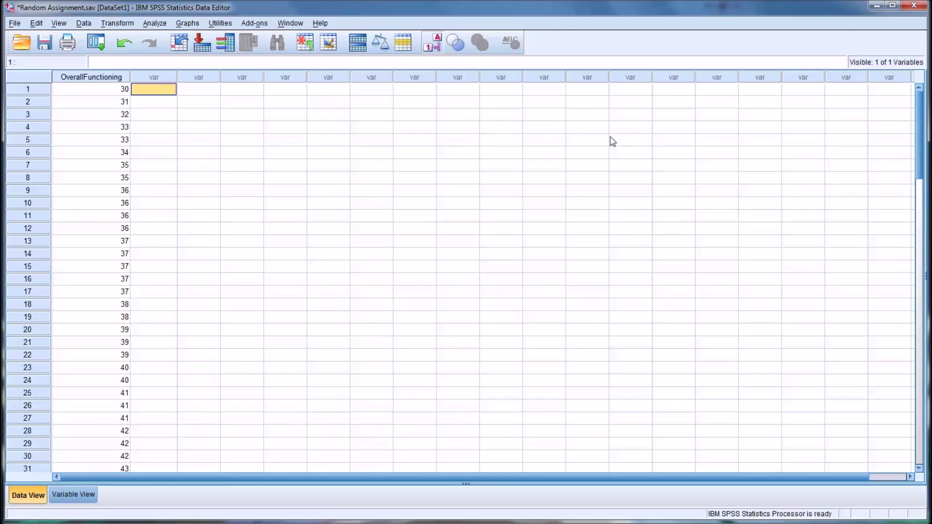
{"action": "left_click", "coordinate": [95, 79]}
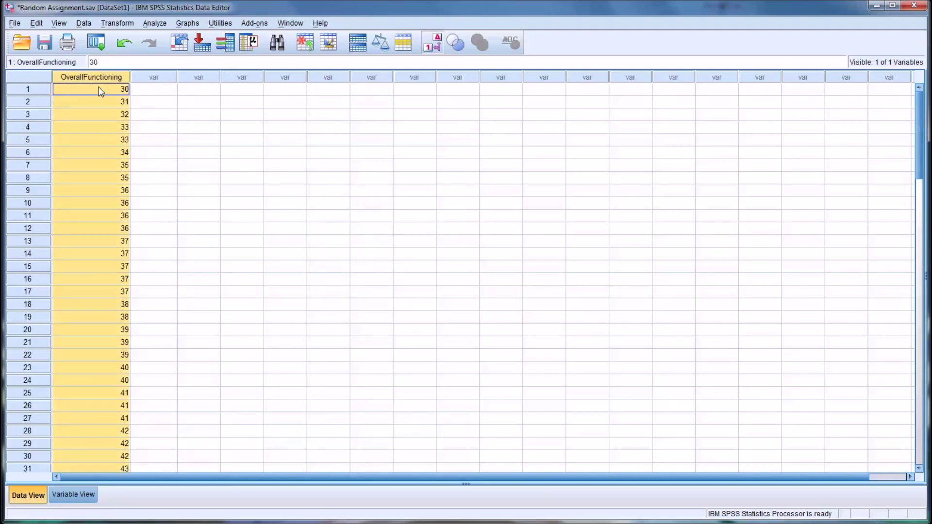
{"action": "mouse_move", "coordinate": [920, 127]}
{"action": "left_mouse_down"}
{"action": "mouse_move", "coordinate": [925, 334]}
{"action": "mouse_move", "coordinate": [920, 116]}
{"action": "left_mouse_up"}
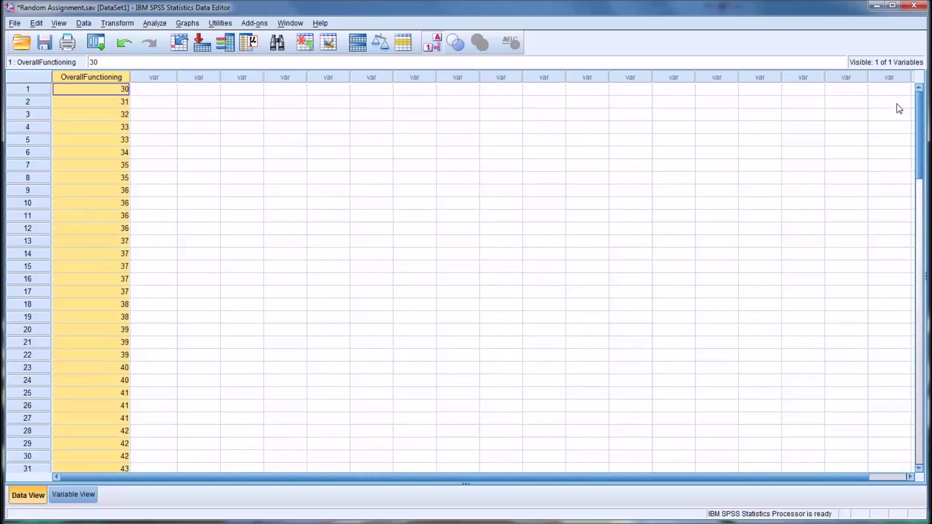
{"action": "left_click", "coordinate": [75, 90]}
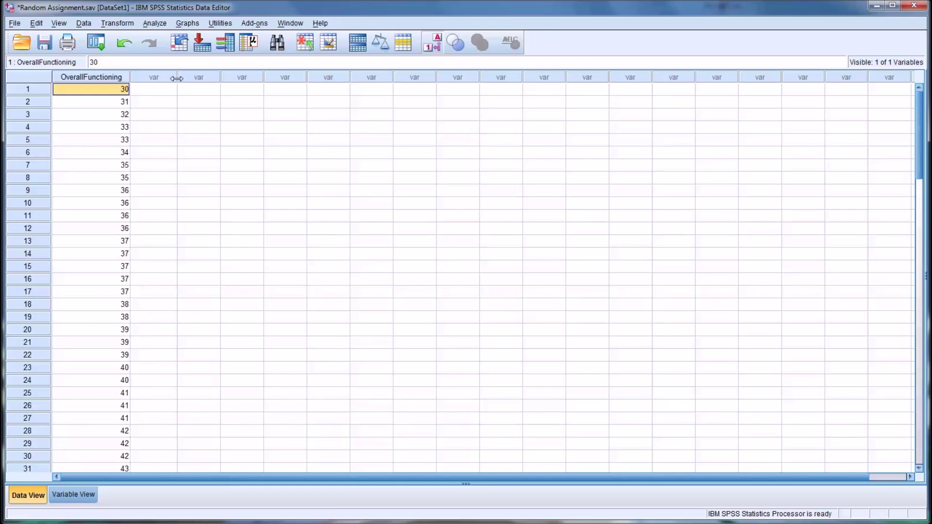
{"action": "left_click", "coordinate": [109, 78]}
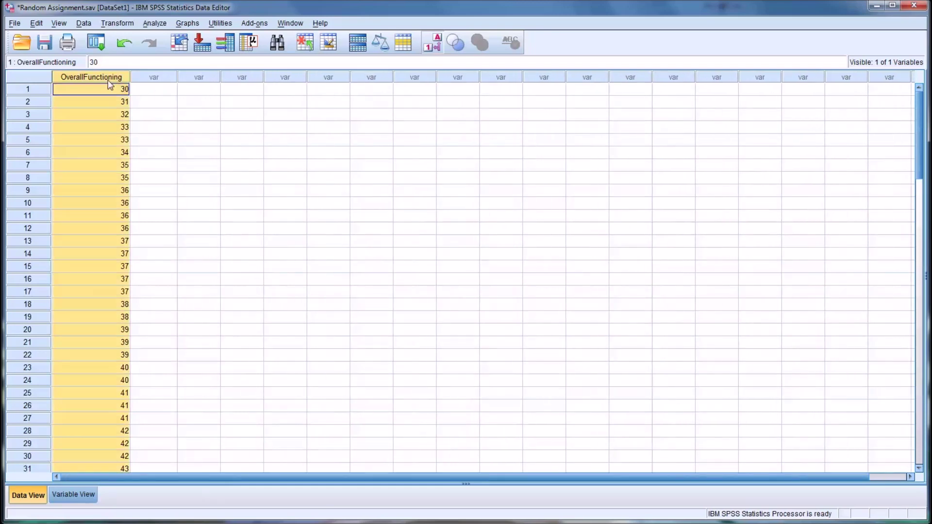
{"action": "left_click", "coordinate": [98, 94]}
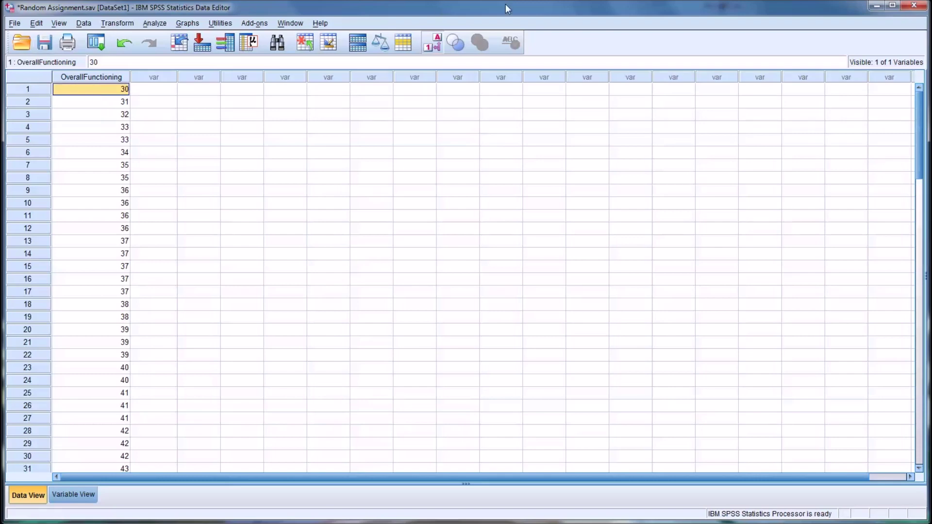
Step: Use Select Cases to keep a random sample of approximately 50% of all cases
{"action": "left_click", "coordinate": [37, 24]}
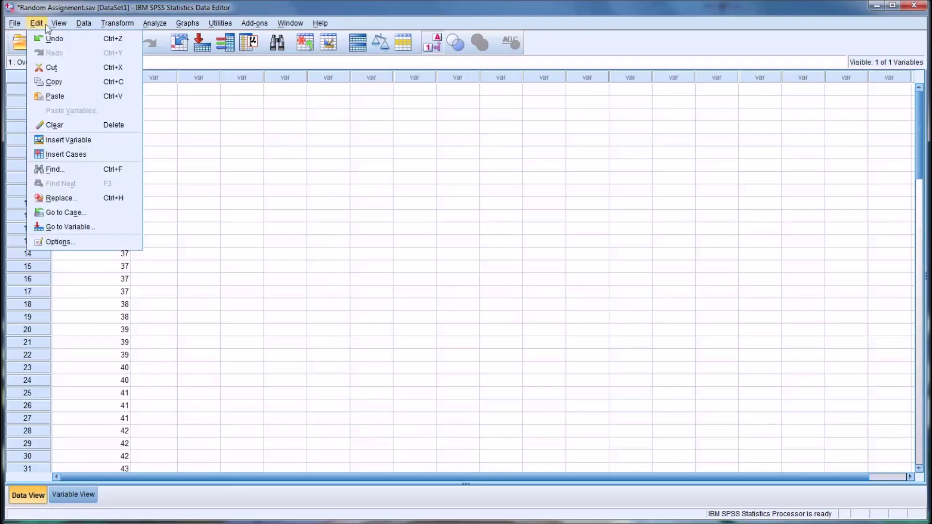
{"action": "mouse_move", "coordinate": [55, 27]}
{"action": "mouse_move", "coordinate": [84, 27]}
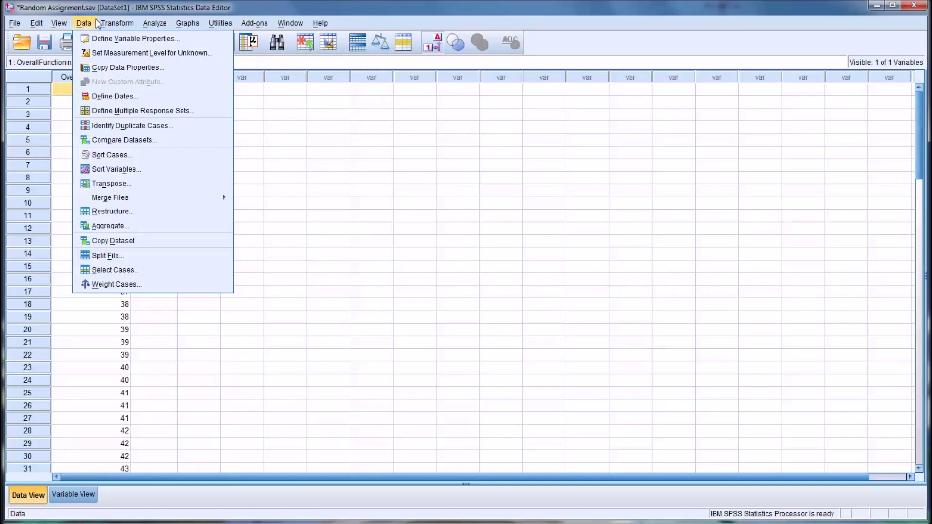
{"action": "left_click", "coordinate": [127, 274]}
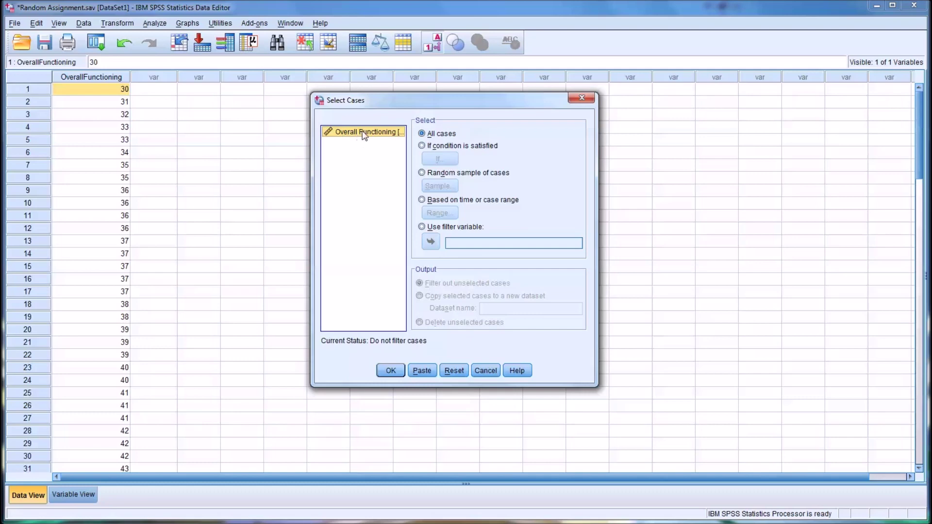
{"action": "left_click", "coordinate": [421, 173]}
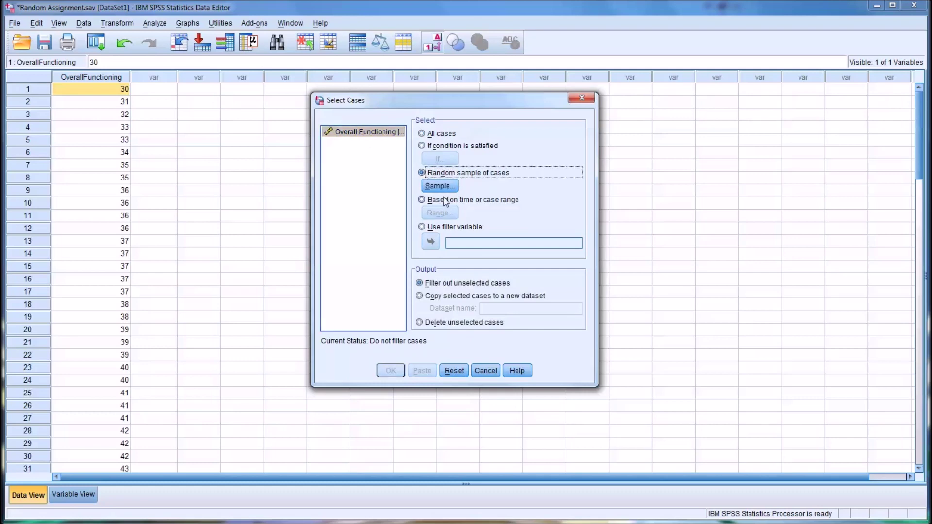
{"action": "left_click", "coordinate": [440, 187]}
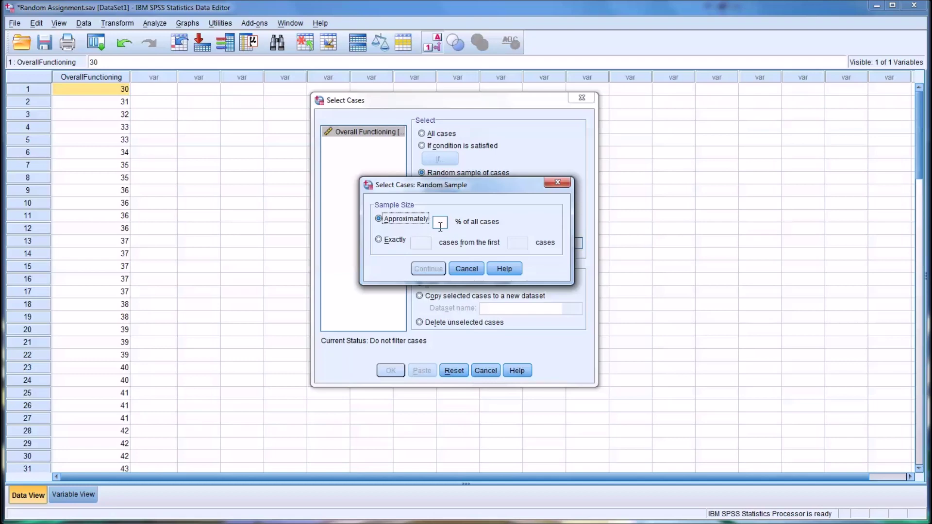
{"action": "left_click", "coordinate": [440, 223]}
{"action": "type", "text": "50"}
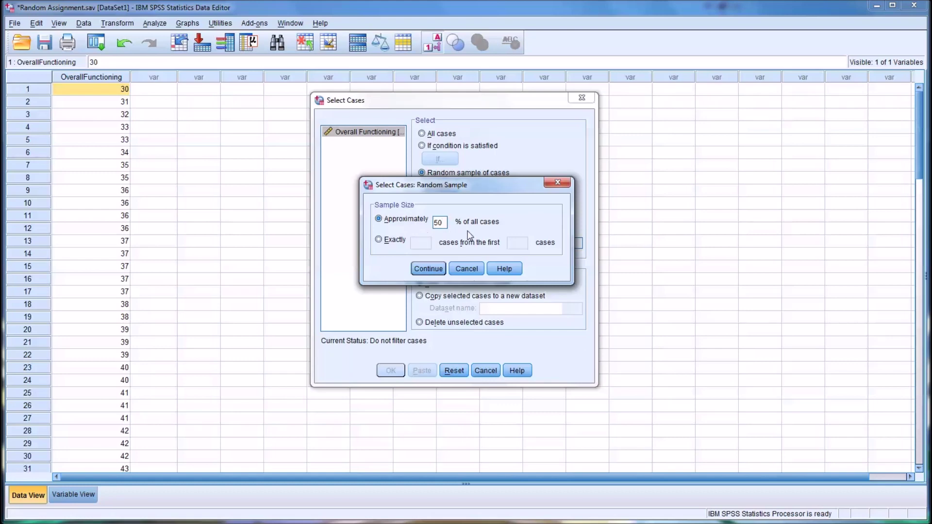
{"action": "left_click", "coordinate": [422, 271]}
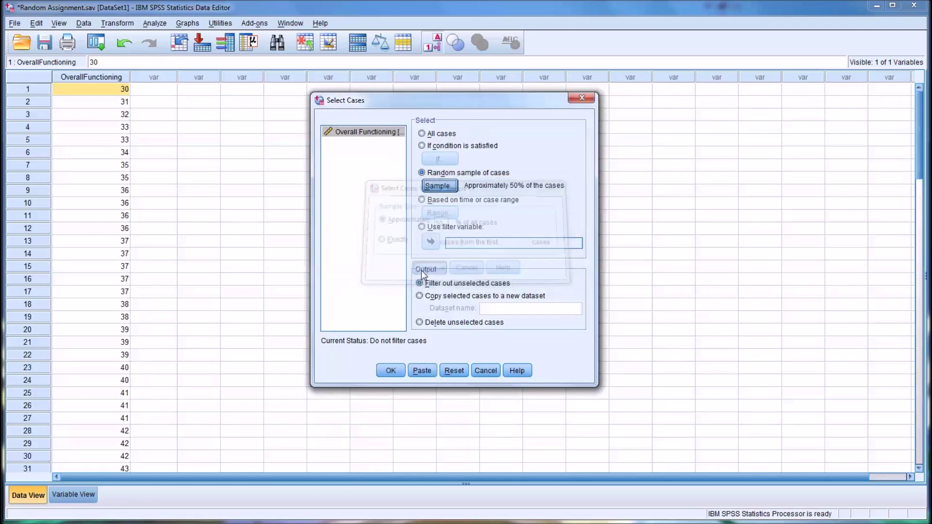
{"action": "left_click", "coordinate": [392, 371]}
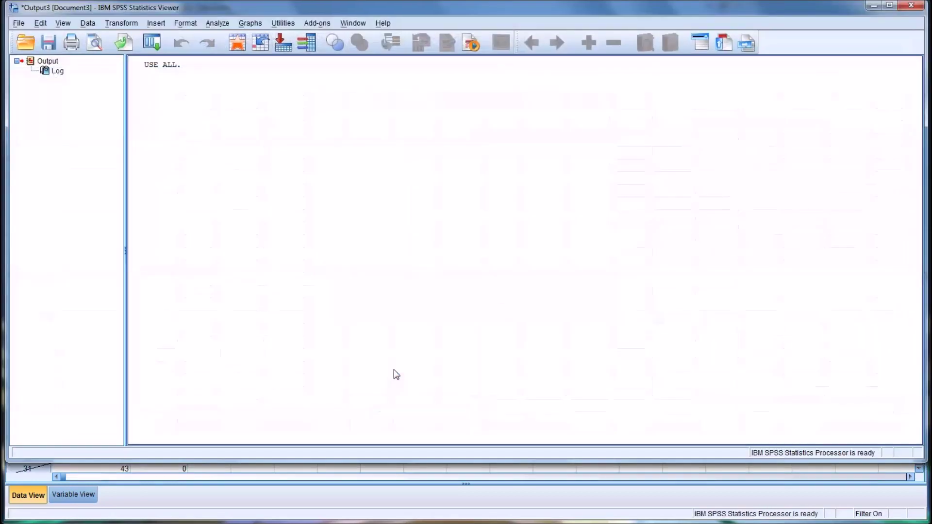
Step: Widen the filter_$ column, check its values for cases 1 and 4, then open Variable View
{"action": "left_click", "coordinate": [397, 487]}
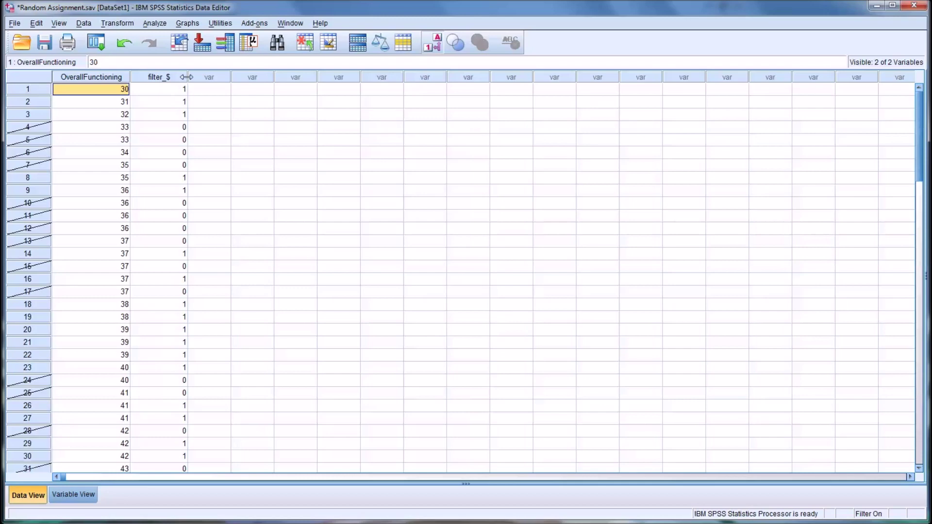
{"action": "left_click_drag", "start_coordinate": [187, 76], "coordinate": [207, 77]}
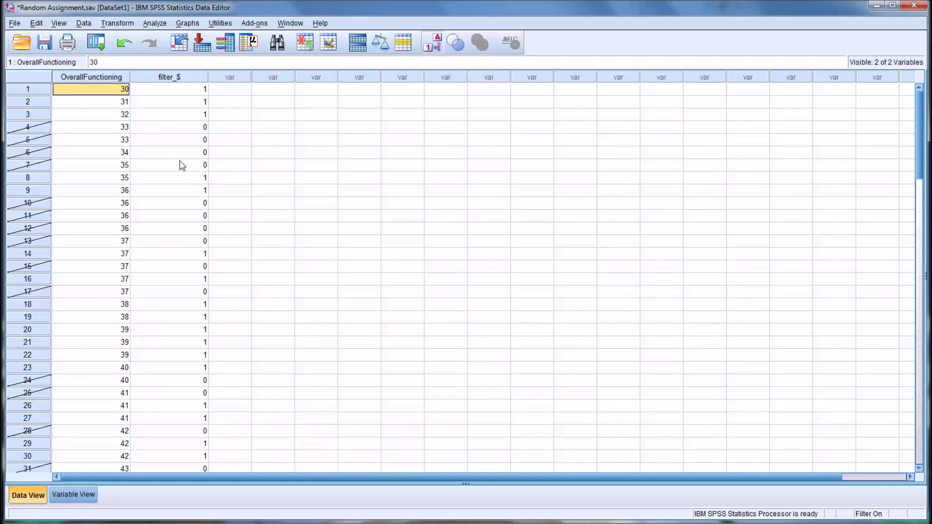
{"action": "left_click", "coordinate": [174, 92]}
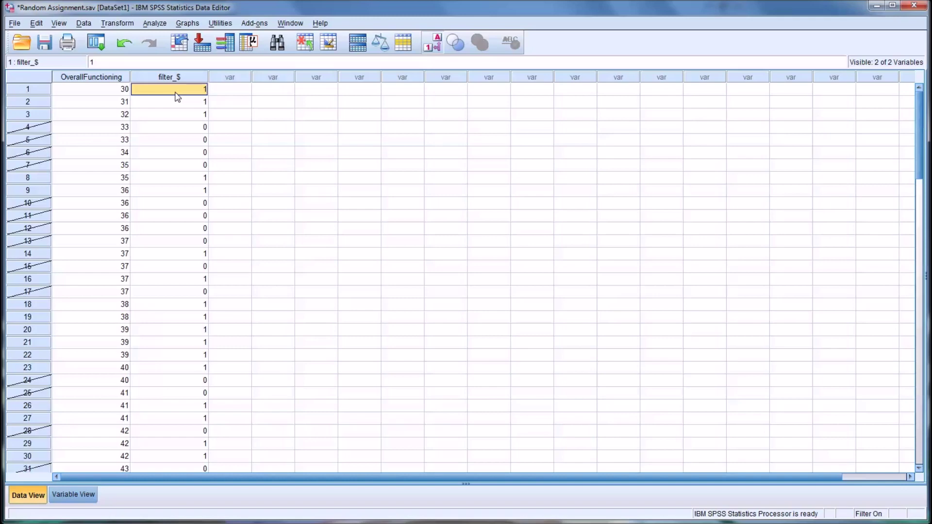
{"action": "left_click", "coordinate": [174, 128]}
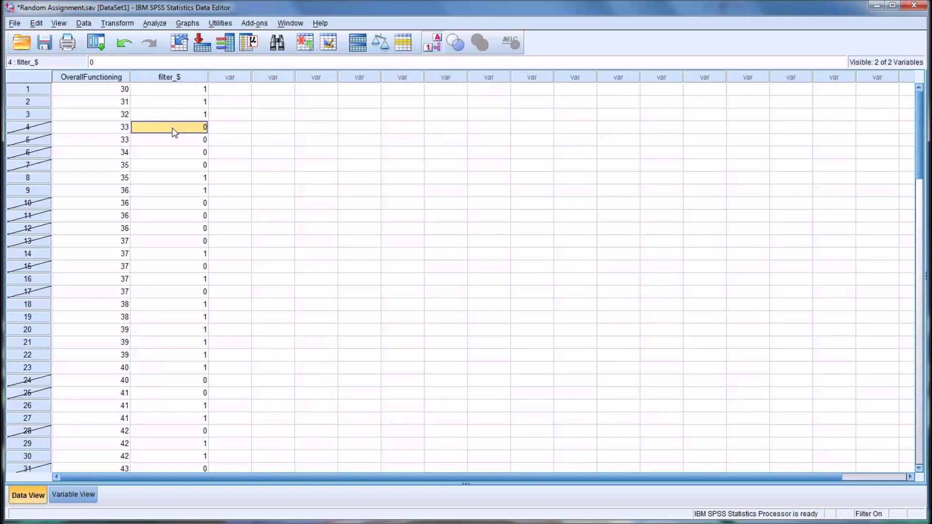
{"action": "left_click", "coordinate": [164, 92]}
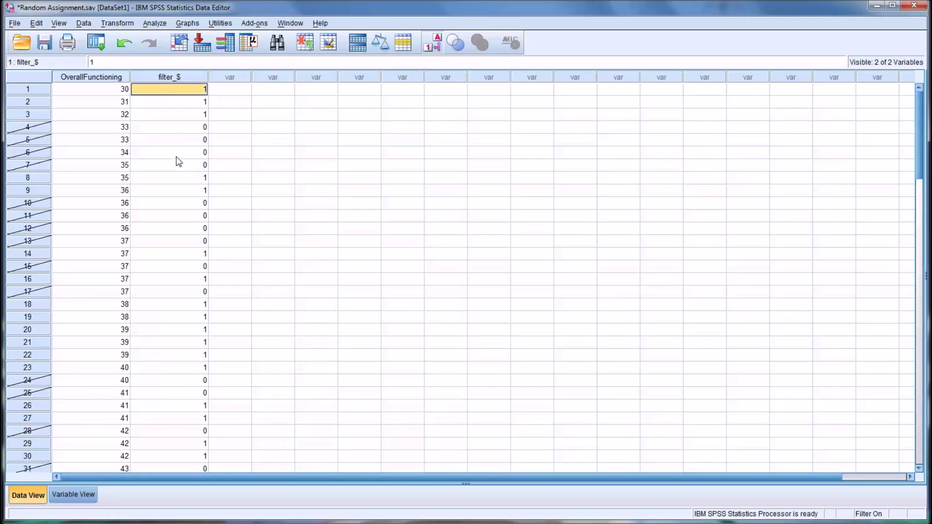
{"action": "left_click", "coordinate": [82, 494]}
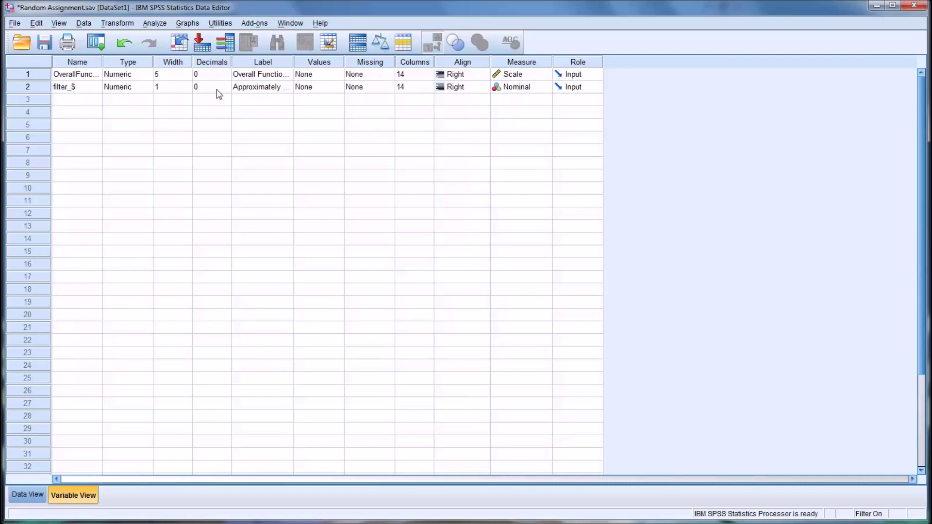
Step: Give filter_$ value labels 1 = Treatment and 0 = Control, then return to Data View
{"action": "left_click", "coordinate": [323, 88]}
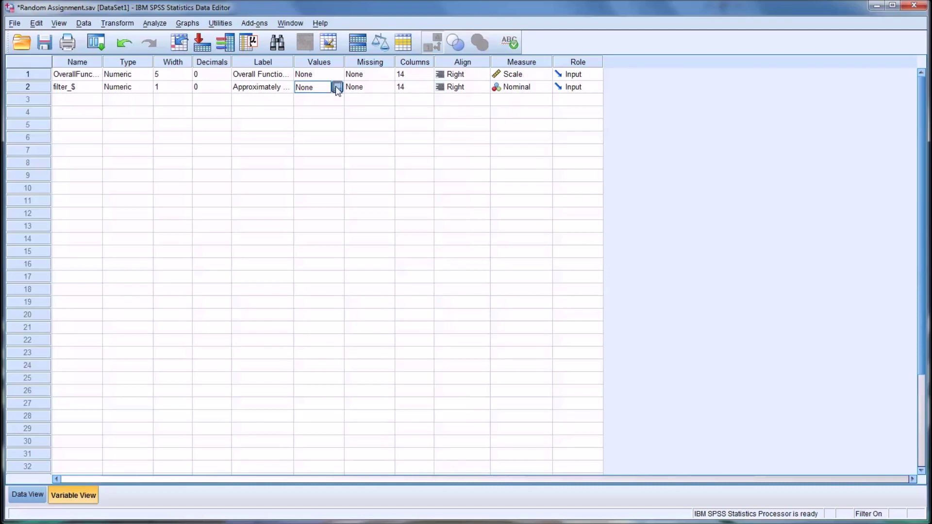
{"action": "left_click", "coordinate": [336, 87]}
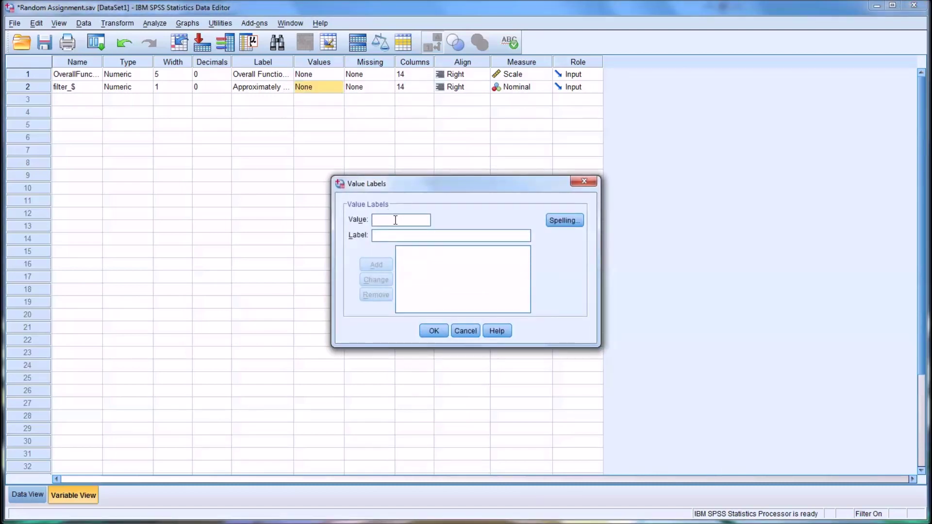
{"action": "type", "text": "1 = \""}
{"action": "type", "text": "Treatmen"}
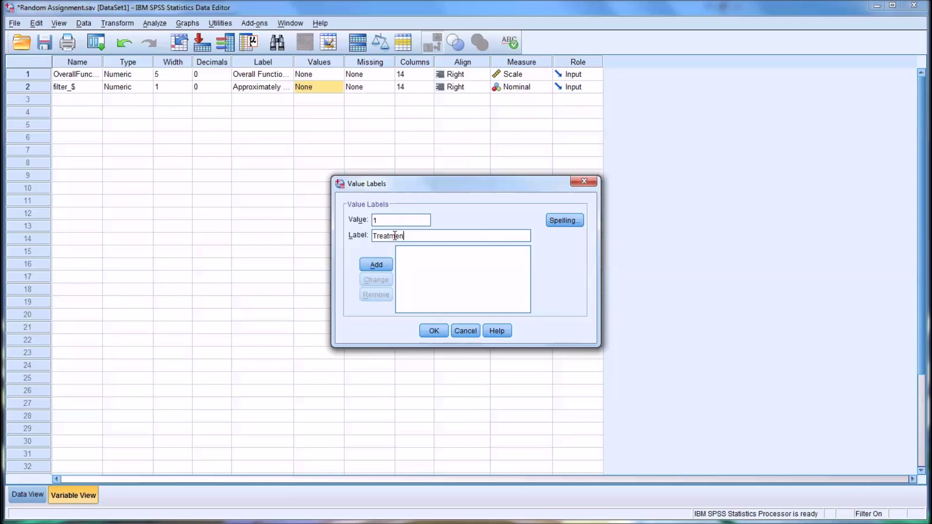
{"action": "type", "text": "t"}
{"action": "left_click", "coordinate": [367, 263]}
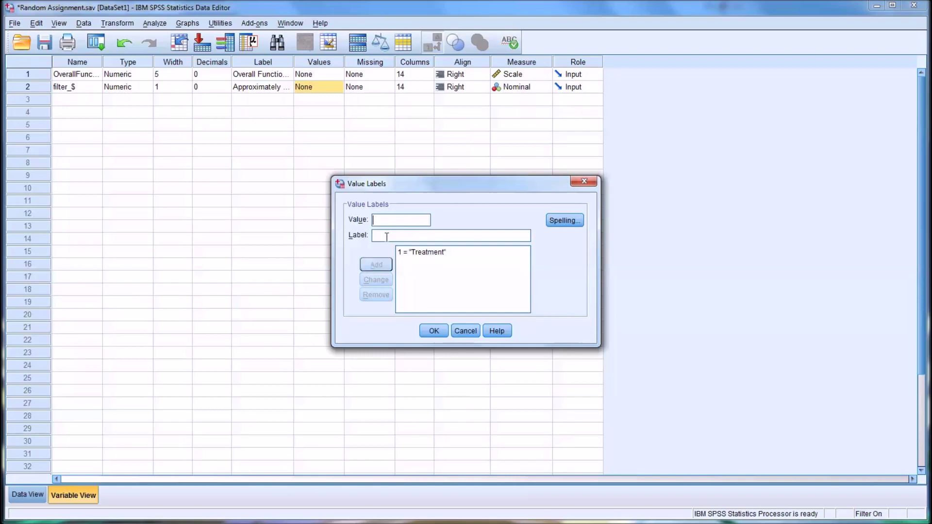
{"action": "type", "text": "0"}
{"action": "left_click", "coordinate": [385, 236]}
{"action": "type", "text": "Control"}
{"action": "left_click", "coordinate": [386, 266]}
{"action": "left_click", "coordinate": [436, 332]}
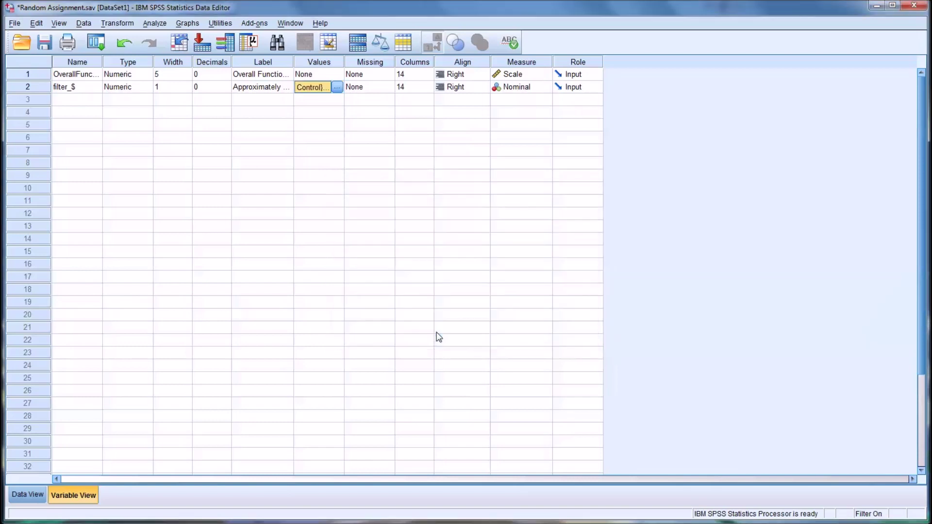
{"action": "left_click", "coordinate": [22, 494]}
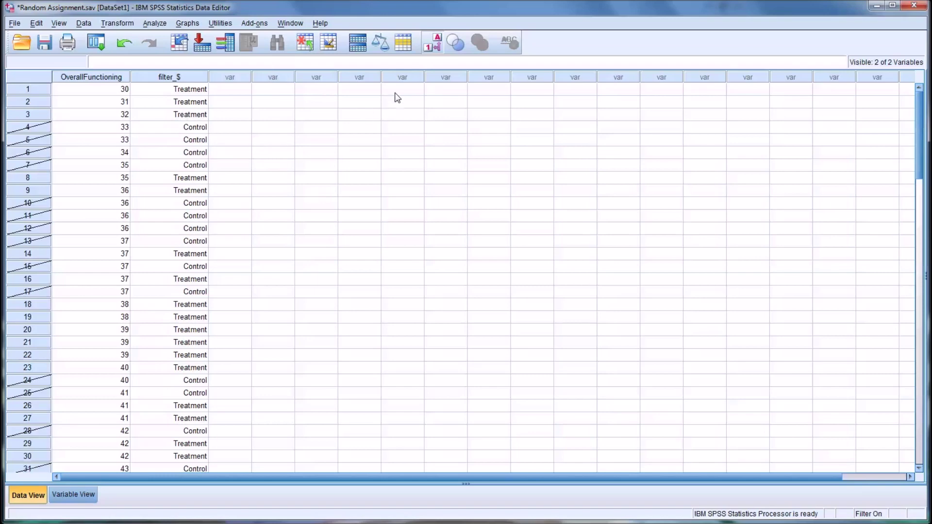
{"action": "left_click", "coordinate": [434, 50]}
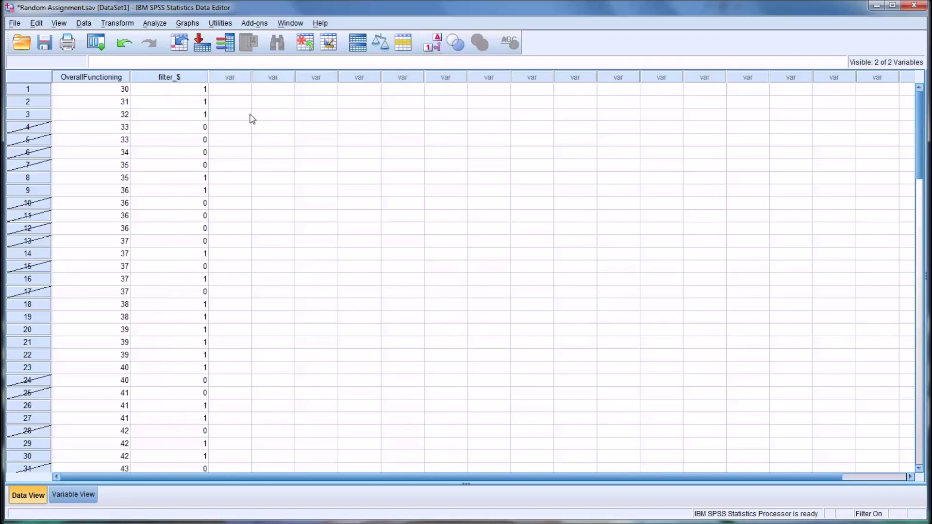
{"action": "left_click", "coordinate": [435, 49]}
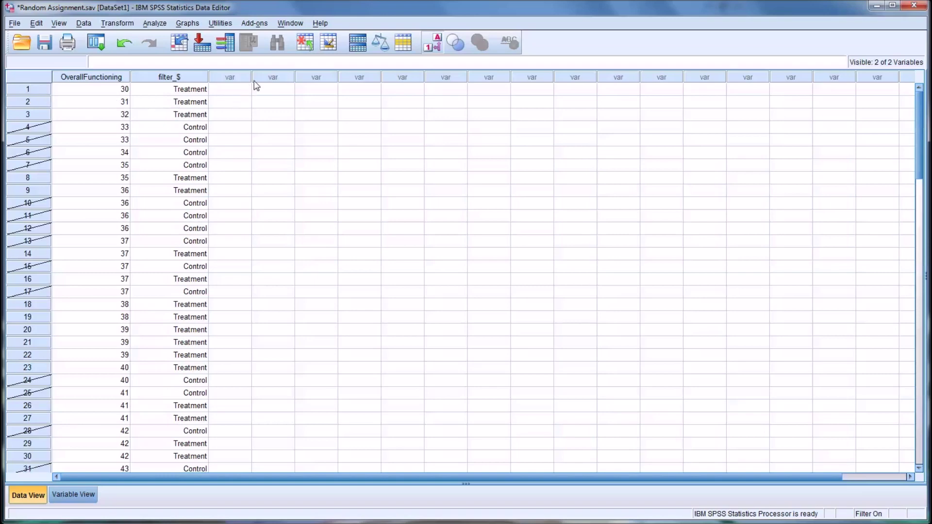
{"action": "left_click_drag", "start_coordinate": [251, 78], "coordinate": [269, 79]}
{"action": "left_click", "coordinate": [74, 80]}
{"action": "scroll", "coordinate": [64, 109], "scroll_direction": "down", "scroll_amount": 15}
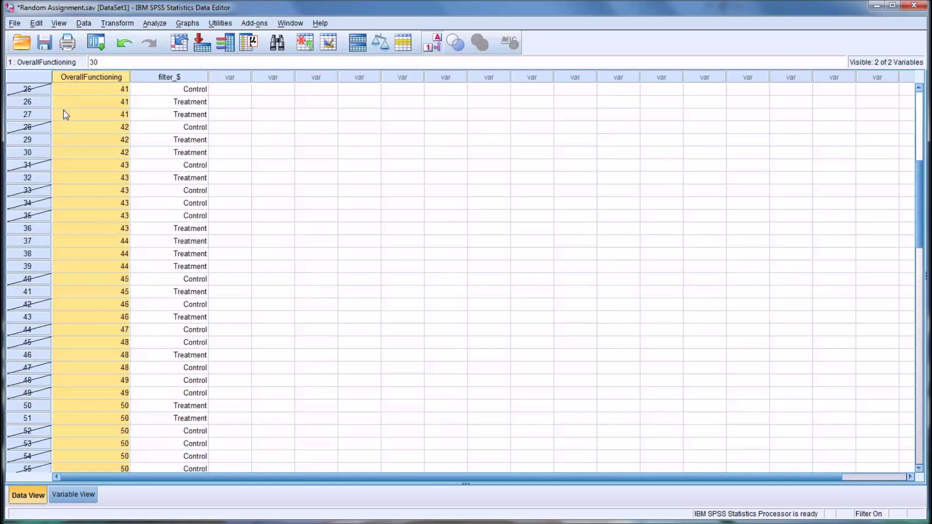
{"action": "scroll", "coordinate": [68, 116], "scroll_direction": "up", "scroll_amount": 11}
{"action": "scroll", "coordinate": [68, 116], "scroll_direction": "up", "scroll_amount": 4}
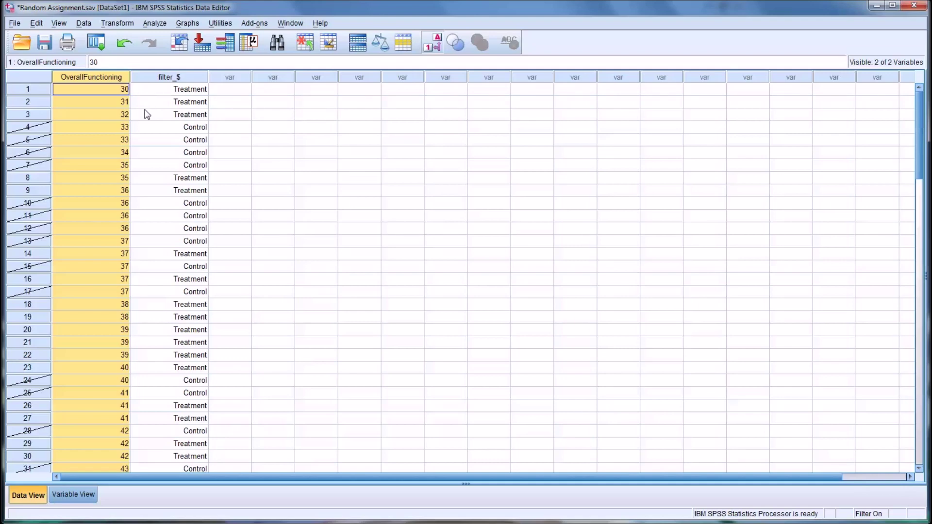
{"action": "left_click", "coordinate": [164, 79]}
Step: Delete the filter_$ variable and start Compute Variable with target random and an empty expression
{"action": "right_click", "coordinate": [164, 78]}
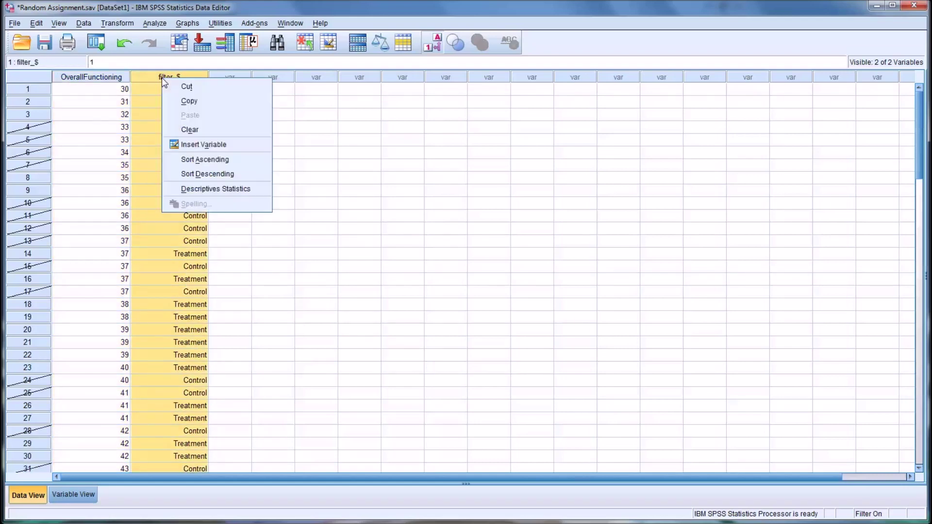
{"action": "left_click", "coordinate": [191, 130]}
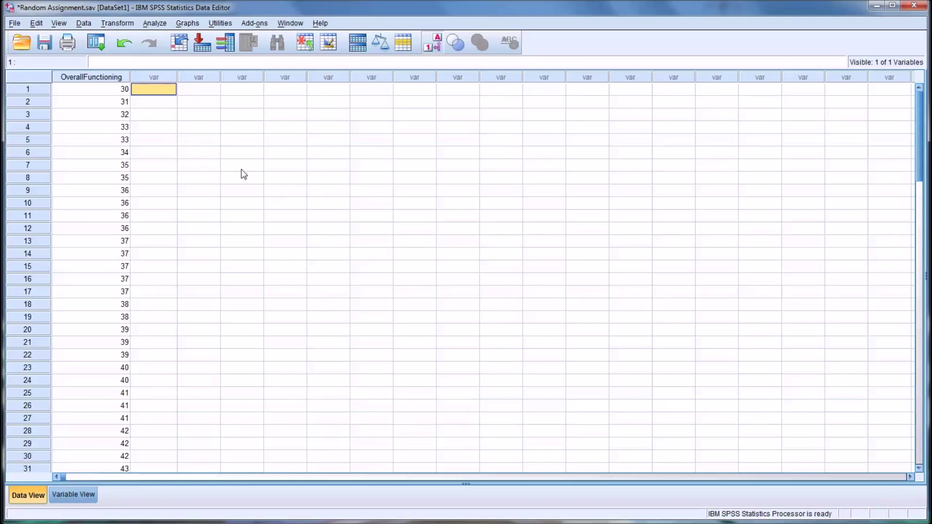
{"action": "left_click", "coordinate": [116, 24]}
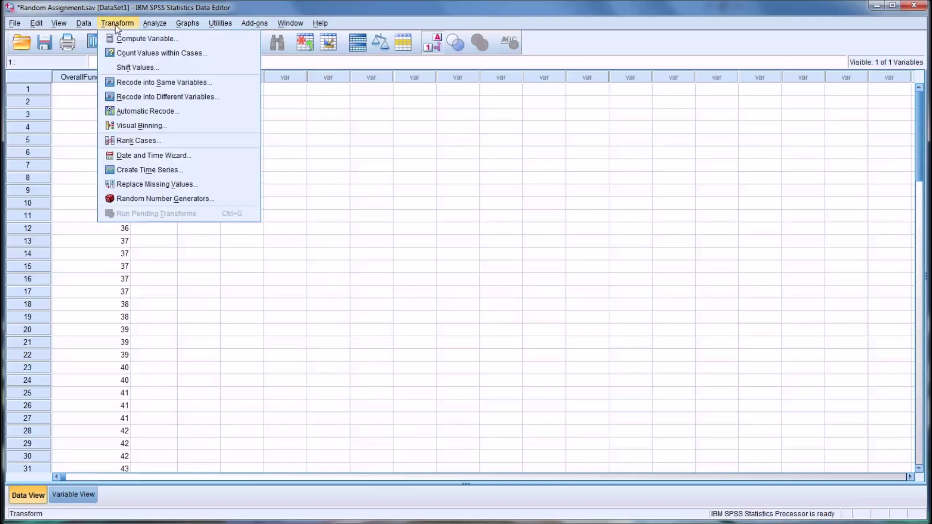
{"action": "left_click", "coordinate": [137, 39]}
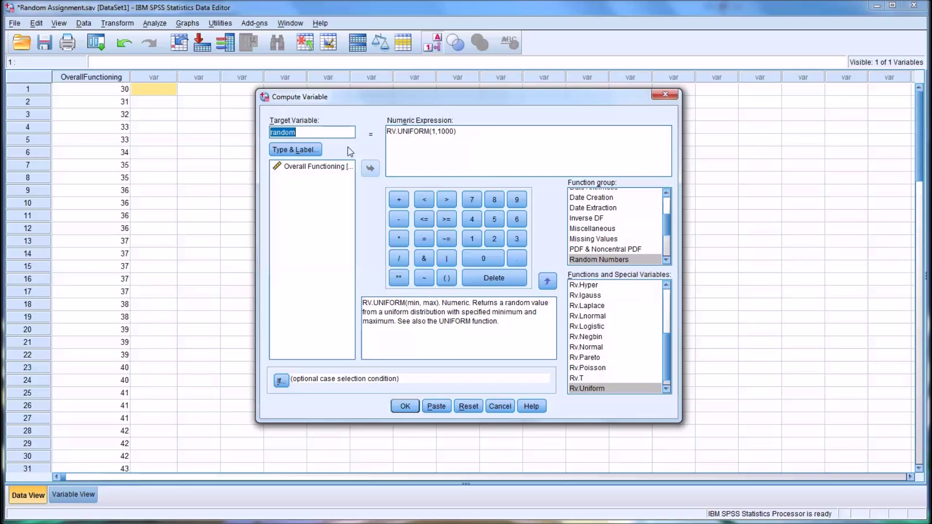
{"action": "left_click", "coordinate": [299, 132]}
{"action": "left_click_drag", "start_coordinate": [300, 132], "coordinate": [270, 132]}
{"action": "left_click_drag", "start_coordinate": [457, 132], "coordinate": [385, 132]}
{"action": "key", "text": "Delete"}
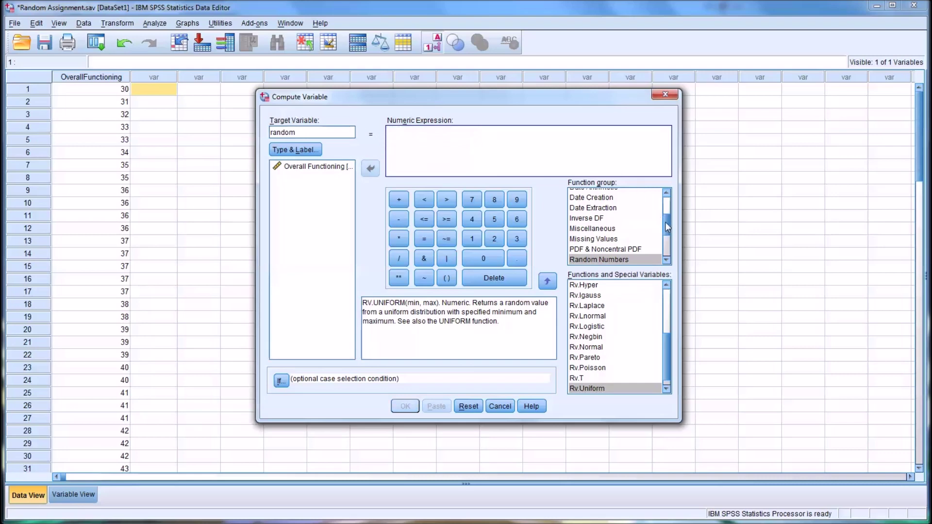
Step: Compute random as RV.UNIFORM(1,1000) and return to the data grid
{"action": "mouse_move", "coordinate": [665, 222]}
{"action": "left_mouse_down"}
{"action": "mouse_move", "coordinate": [663, 203]}
{"action": "mouse_move", "coordinate": [659, 229]}
{"action": "left_mouse_up"}
{"action": "left_click", "coordinate": [603, 233]}
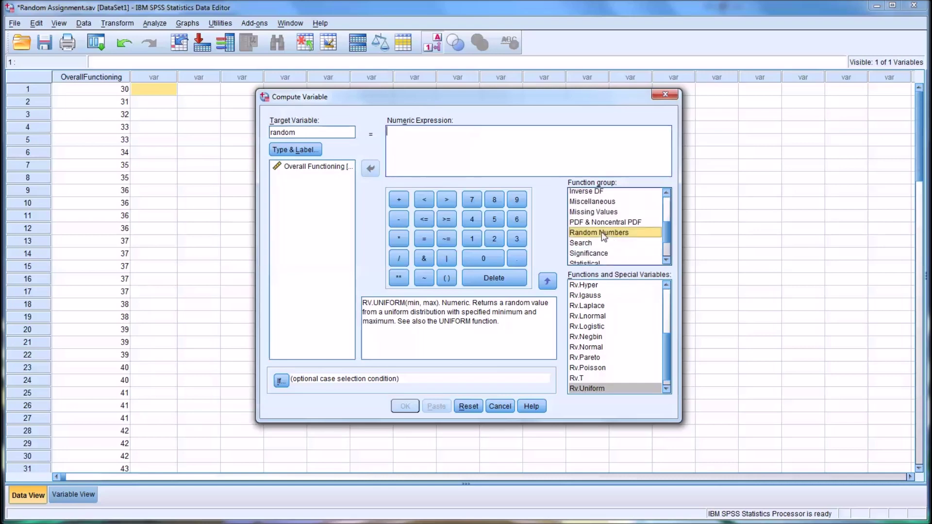
{"action": "left_click", "coordinate": [666, 304]}
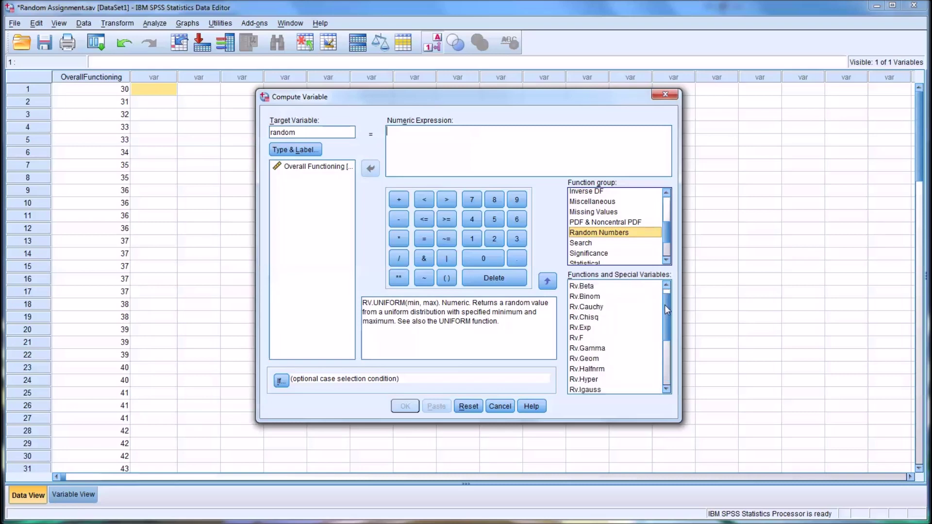
{"action": "scroll", "coordinate": [665, 324], "scroll_direction": "down", "scroll_amount": 4}
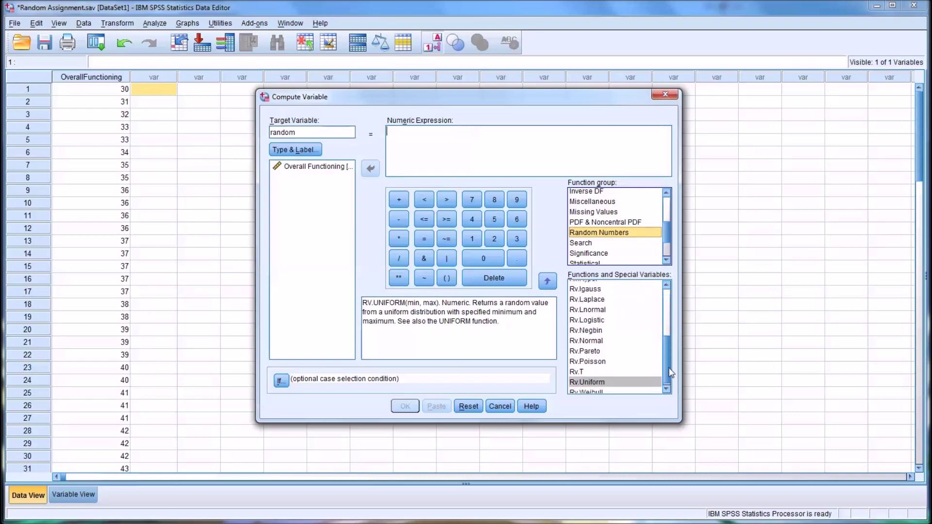
{"action": "left_click", "coordinate": [586, 379]}
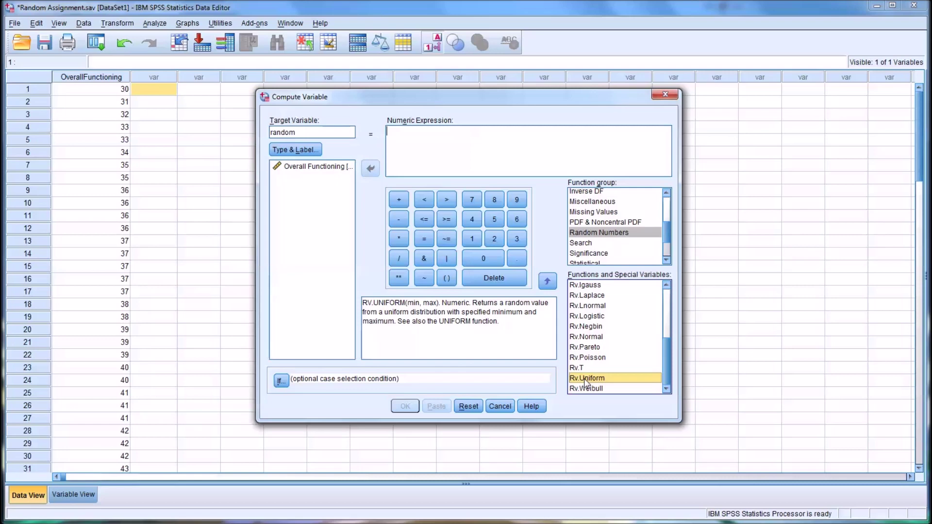
{"action": "double_click", "coordinate": [587, 379]}
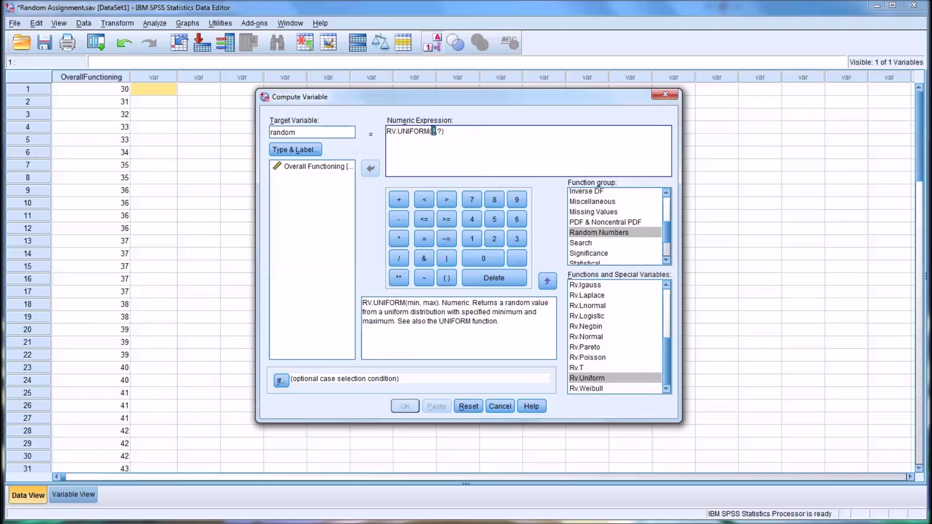
{"action": "double_click", "coordinate": [433, 132]}
{"action": "type", "text": "1"}
{"action": "double_click", "coordinate": [439, 132]}
{"action": "type", "text": "1"}
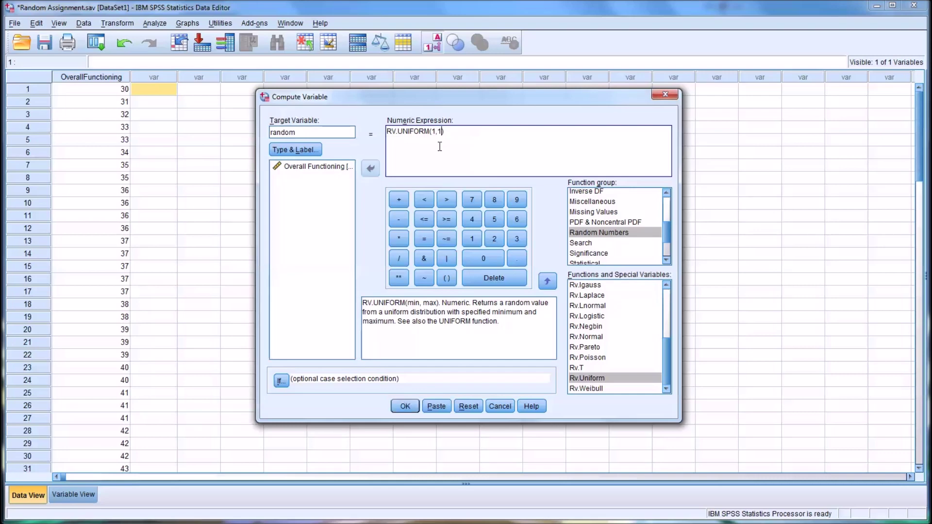
{"action": "type", "text": "000"}
{"action": "left_click", "coordinate": [405, 406]}
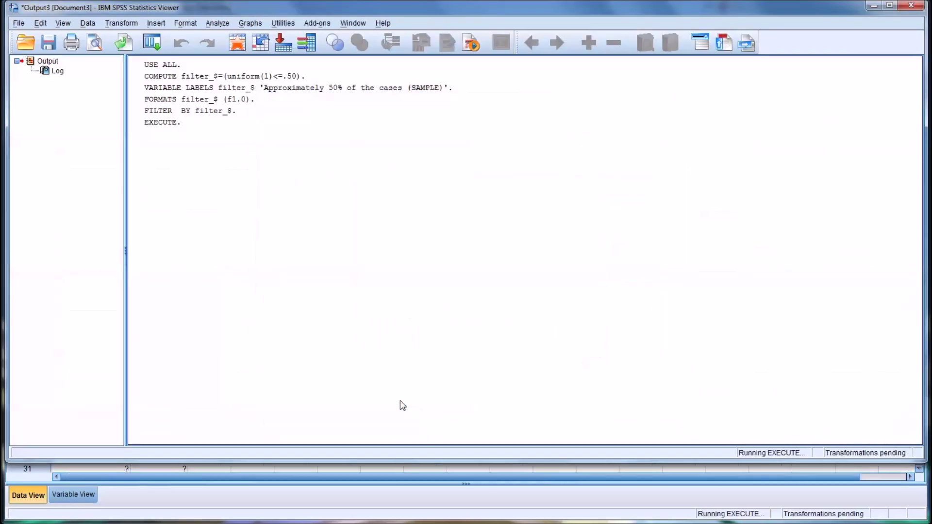
{"action": "left_click", "coordinate": [441, 493]}
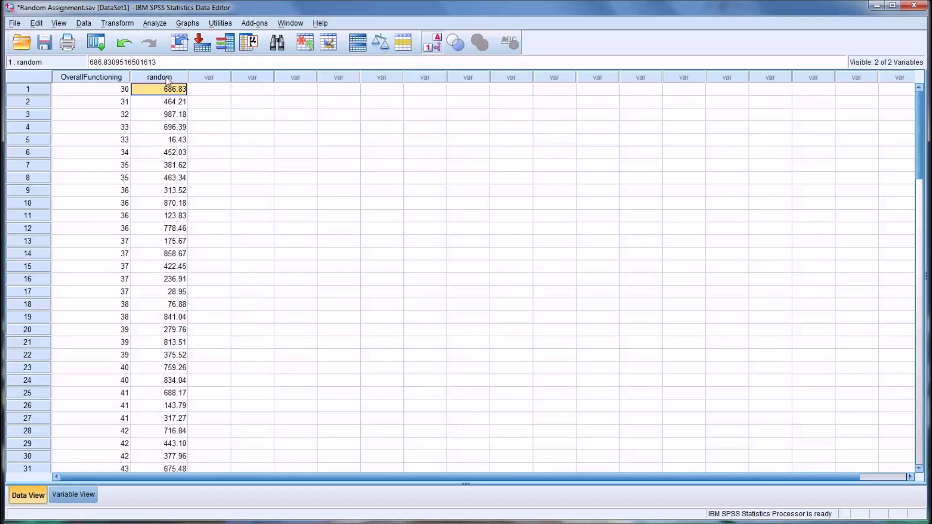
{"action": "scroll", "coordinate": [164, 121], "scroll_direction": "down", "scroll_amount": 2}
{"action": "scroll", "coordinate": [164, 120], "scroll_direction": "down", "scroll_amount": 10}
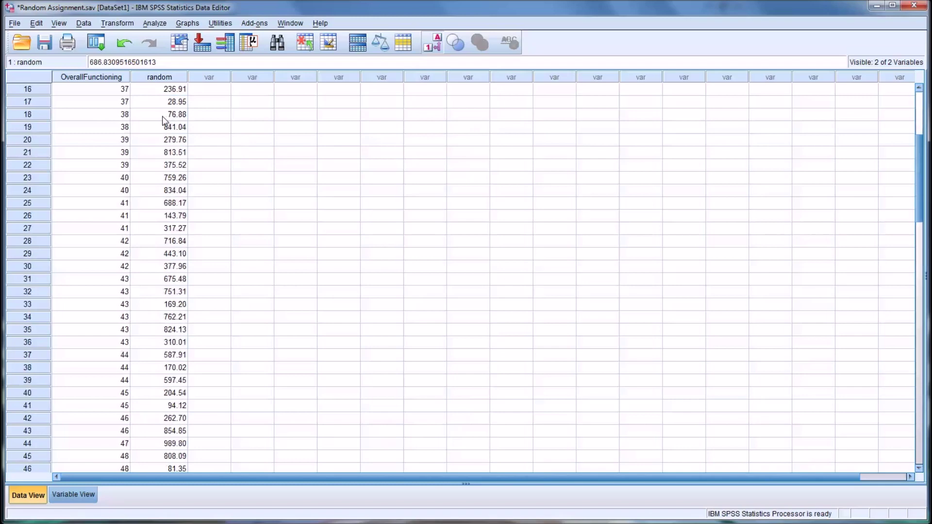
{"action": "scroll", "coordinate": [164, 120], "scroll_direction": "up", "scroll_amount": 12}
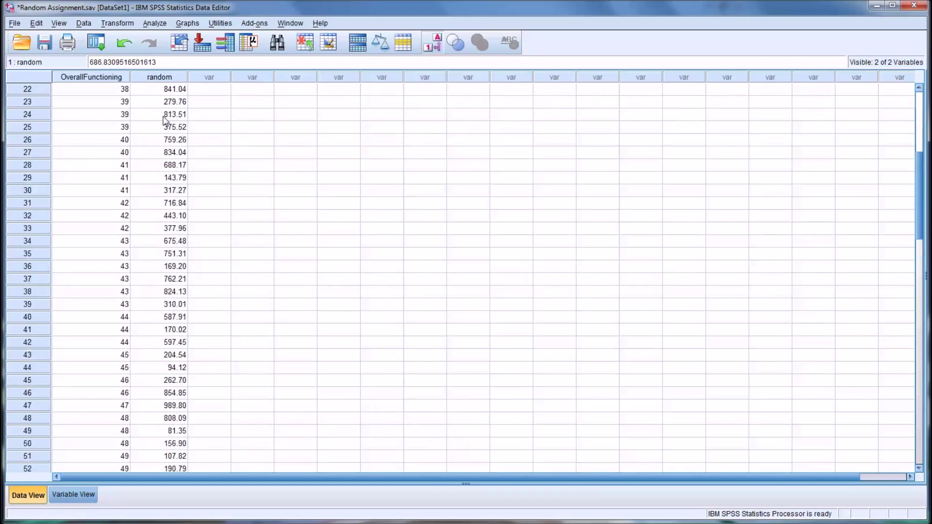
{"action": "left_click", "coordinate": [156, 77]}
Step: Sort cases ascending by random and review the sorted values from 2.27 to 989.80
{"action": "right_click", "coordinate": [155, 78]}
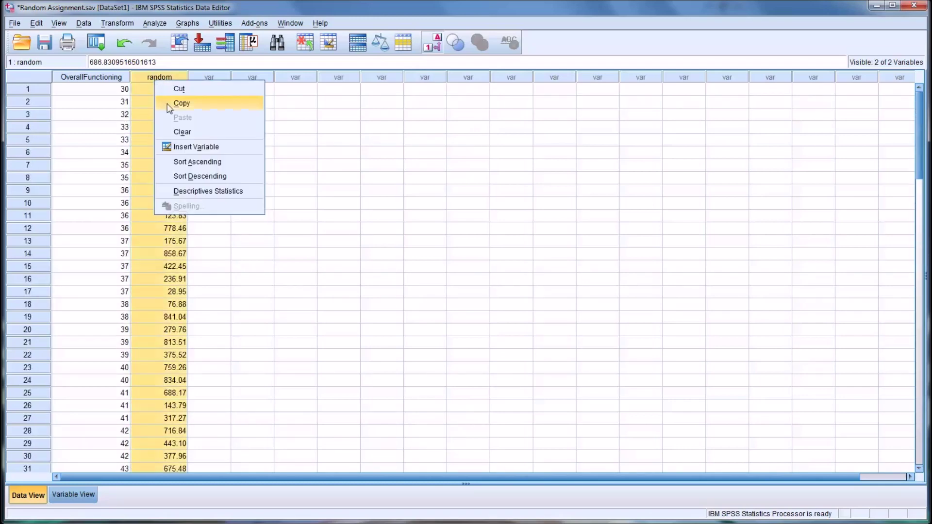
{"action": "left_click", "coordinate": [188, 162]}
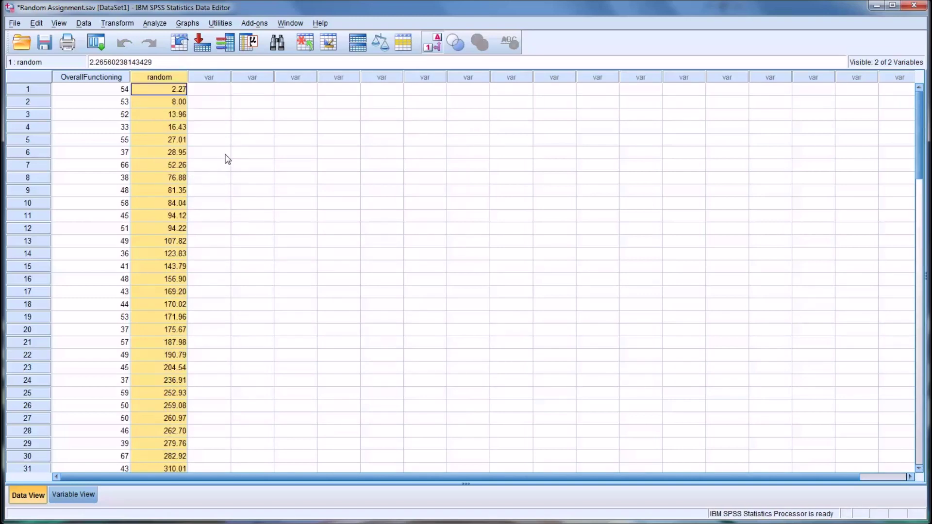
{"action": "scroll", "coordinate": [225, 228], "scroll_direction": "down", "scroll_amount": 1}
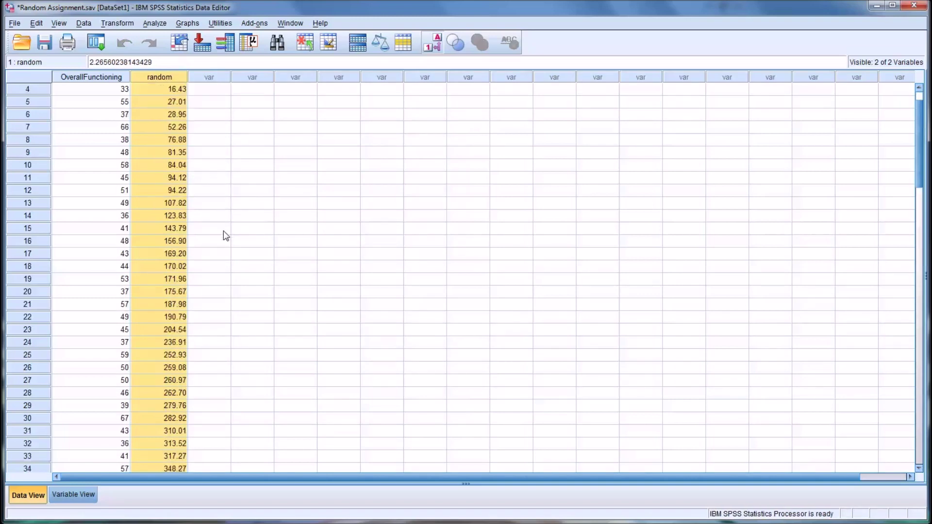
{"action": "scroll", "coordinate": [225, 235], "scroll_direction": "down", "scroll_amount": 5}
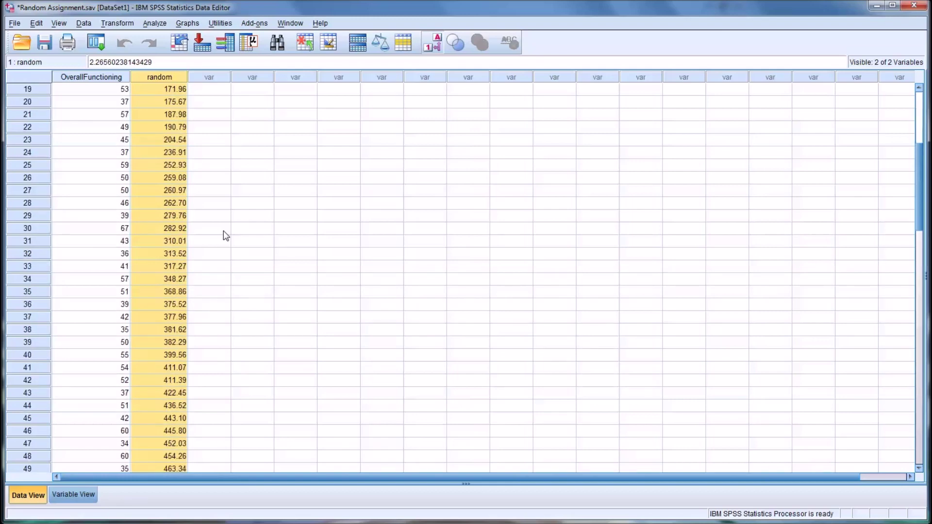
{"action": "scroll", "coordinate": [226, 235], "scroll_direction": "down", "scroll_amount": 5}
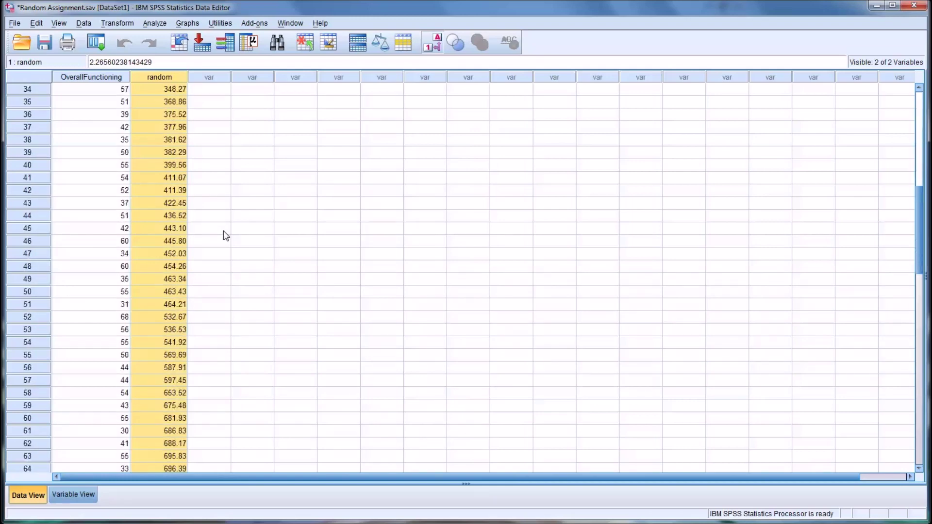
{"action": "scroll", "coordinate": [226, 235], "scroll_direction": "down", "scroll_amount": 4}
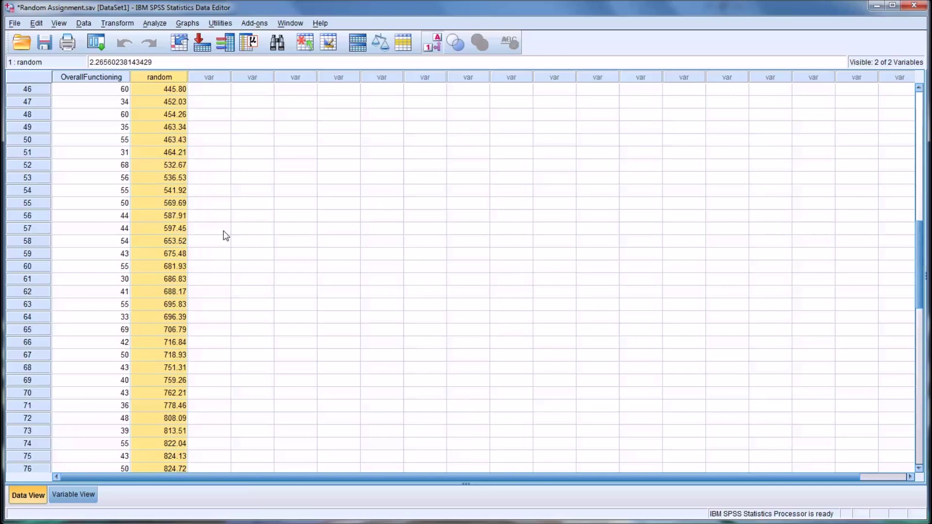
{"action": "scroll", "coordinate": [223, 231], "scroll_direction": "down", "scroll_amount": 5}
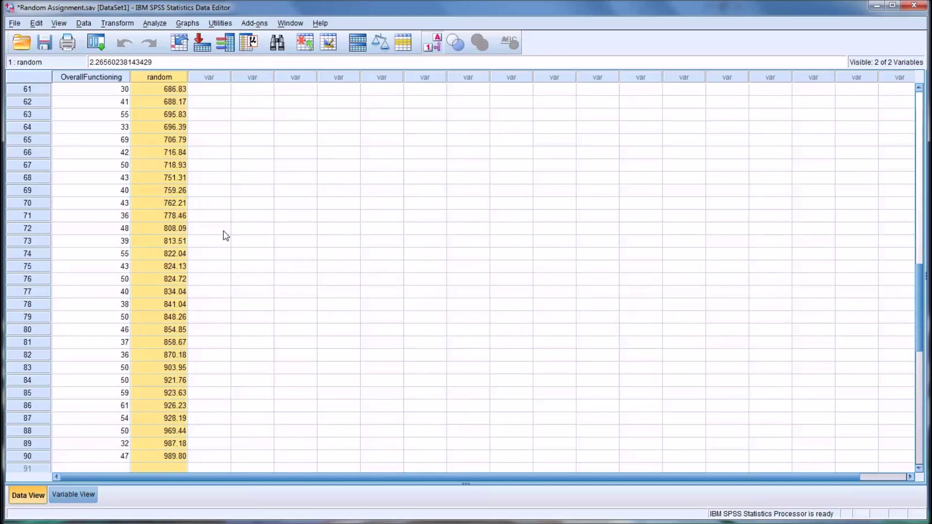
{"action": "scroll", "coordinate": [226, 235], "scroll_direction": "up", "scroll_amount": 7}
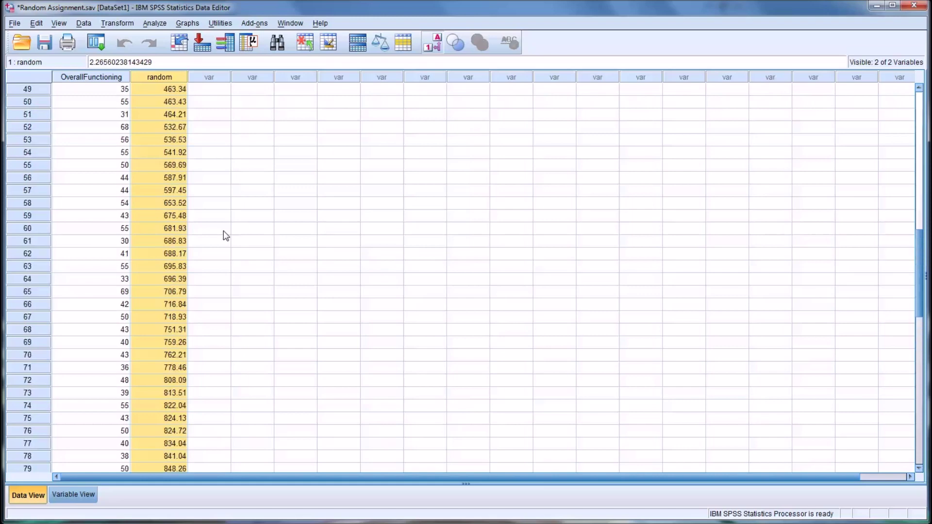
{"action": "scroll", "coordinate": [226, 235], "scroll_direction": "down", "scroll_amount": 3}
{"action": "scroll", "coordinate": [226, 236], "scroll_direction": "down", "scroll_amount": 1}
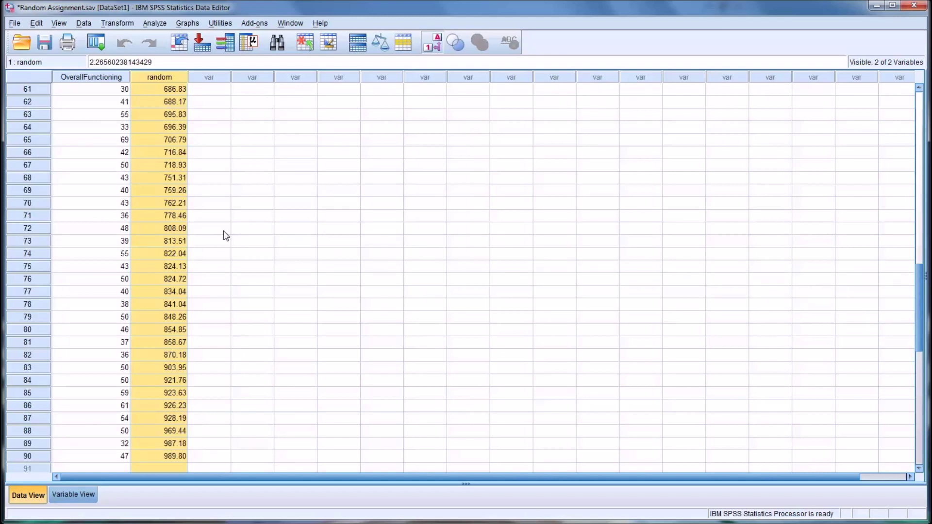
{"action": "scroll", "coordinate": [226, 235], "scroll_direction": "up", "scroll_amount": 8}
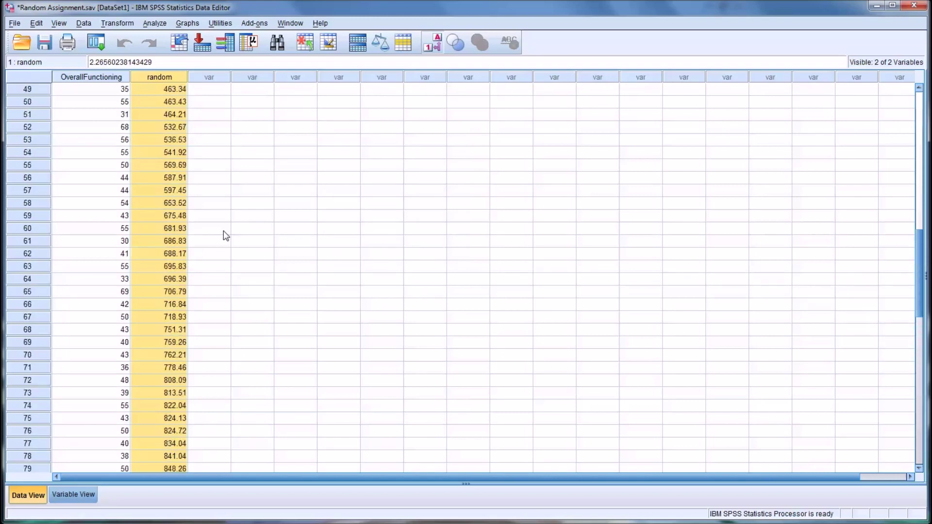
{"action": "scroll", "coordinate": [226, 235], "scroll_direction": "up", "scroll_amount": 12}
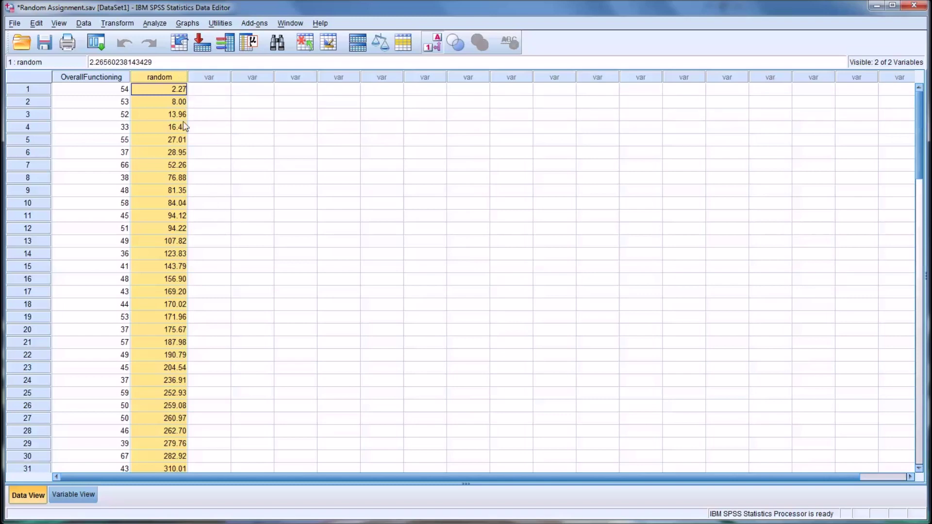
{"action": "scroll", "coordinate": [111, 333], "scroll_direction": "down", "scroll_amount": 2}
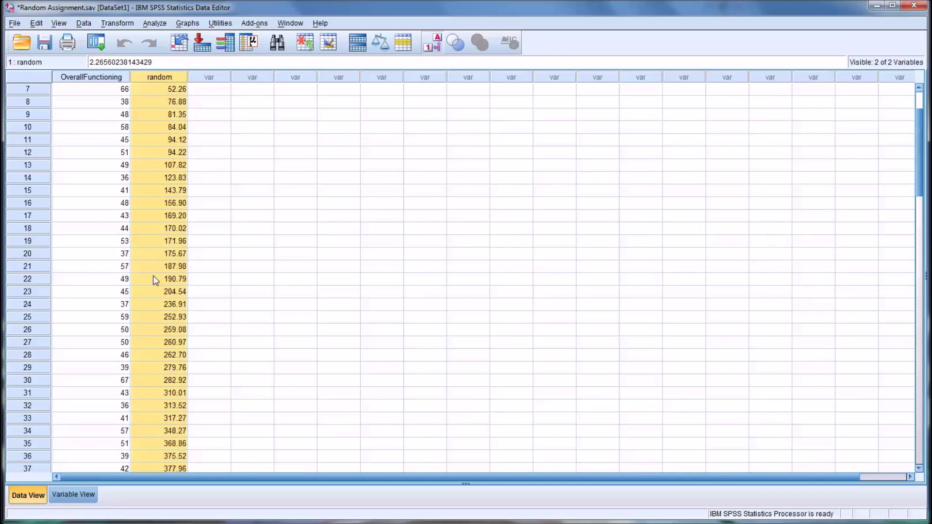
Step: Enter Group1 at case 30 in a new column and check it against case 1
{"action": "left_click", "coordinate": [214, 384]}
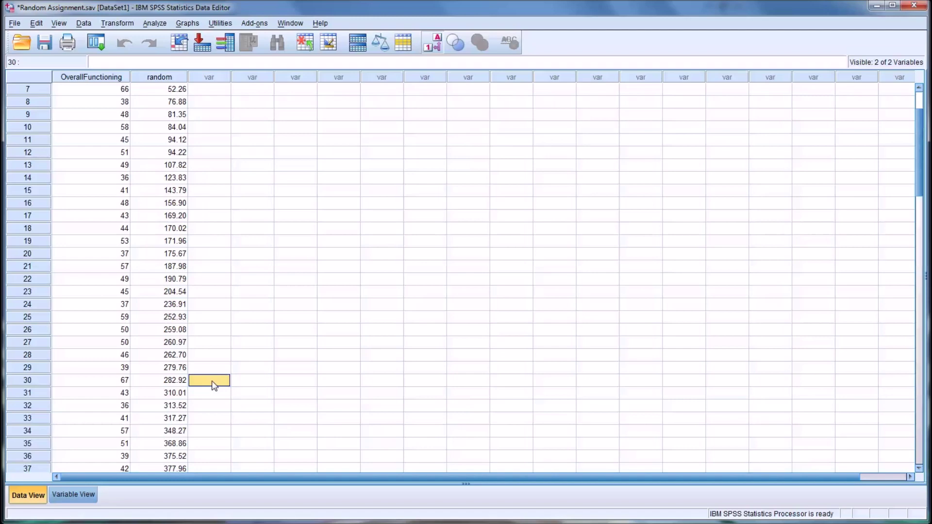
{"action": "type", "text": "Gropu"}
{"action": "left_click", "coordinate": [200, 367]}
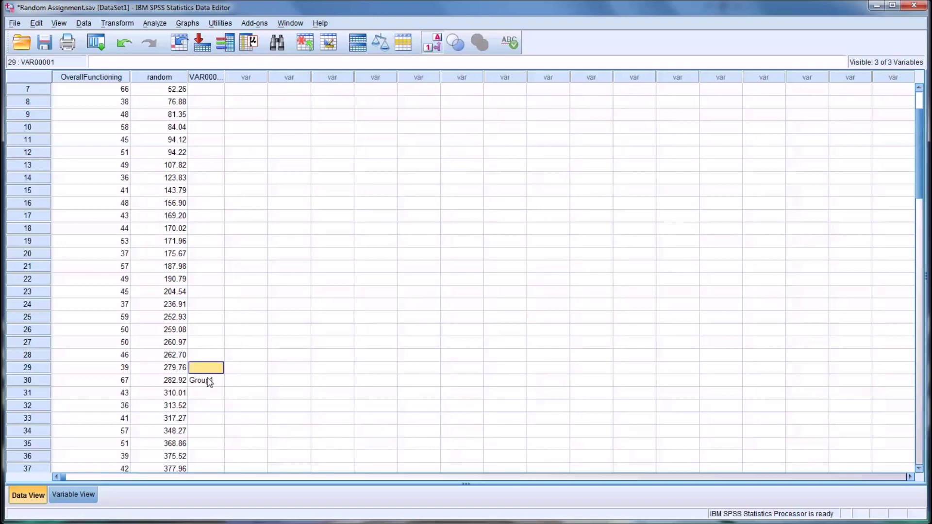
{"action": "left_click", "coordinate": [206, 341]}
{"action": "left_click", "coordinate": [205, 329]}
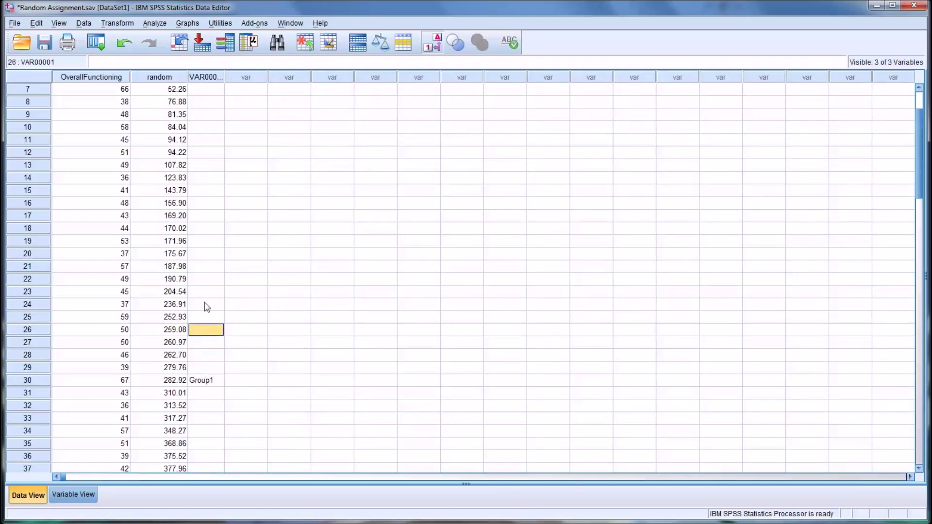
{"action": "scroll", "coordinate": [217, 139], "scroll_direction": "up", "scroll_amount": 2}
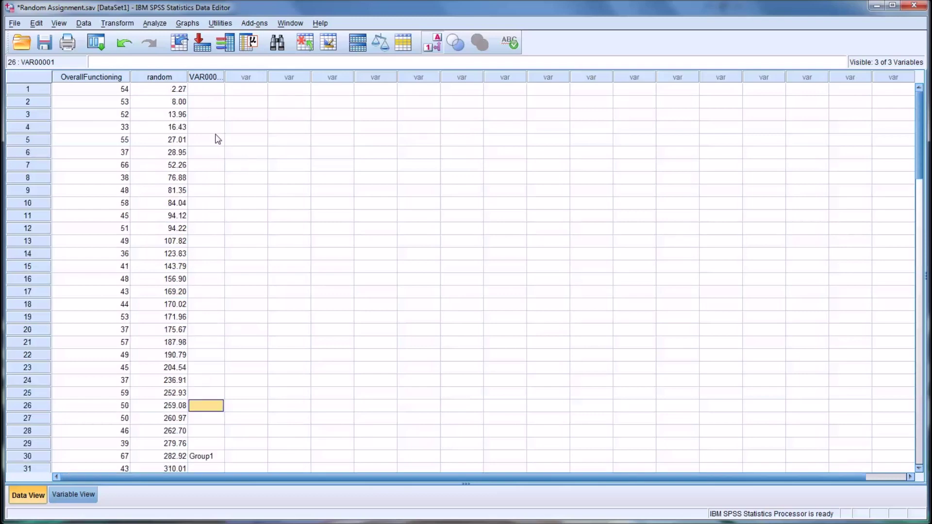
{"action": "left_click", "coordinate": [206, 90]}
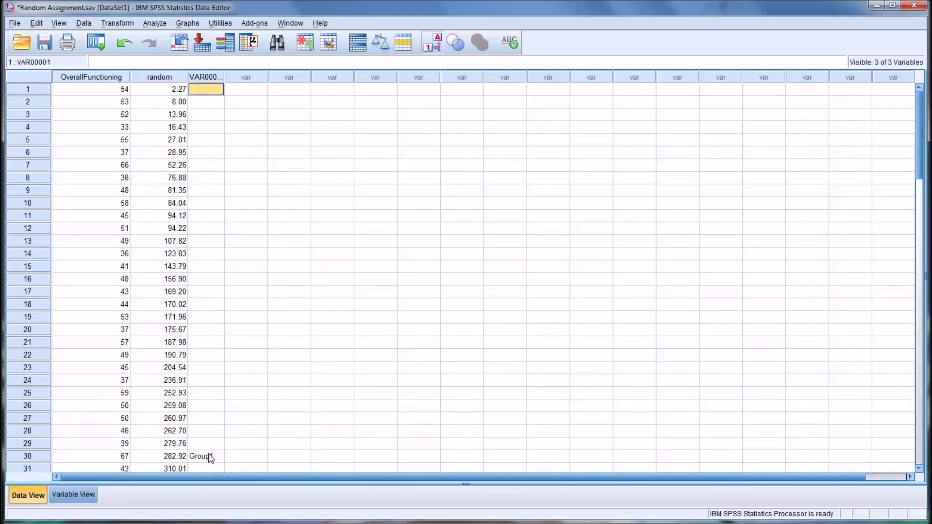
{"action": "scroll", "coordinate": [209, 447], "scroll_direction": "down", "scroll_amount": 5}
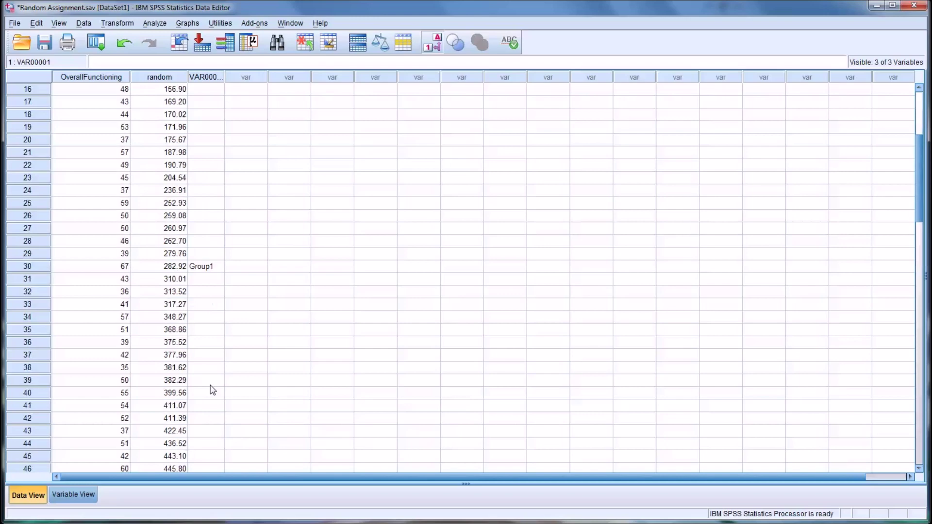
{"action": "left_click", "coordinate": [210, 271]}
{"action": "scroll", "coordinate": [208, 277], "scroll_direction": "down", "scroll_amount": 2}
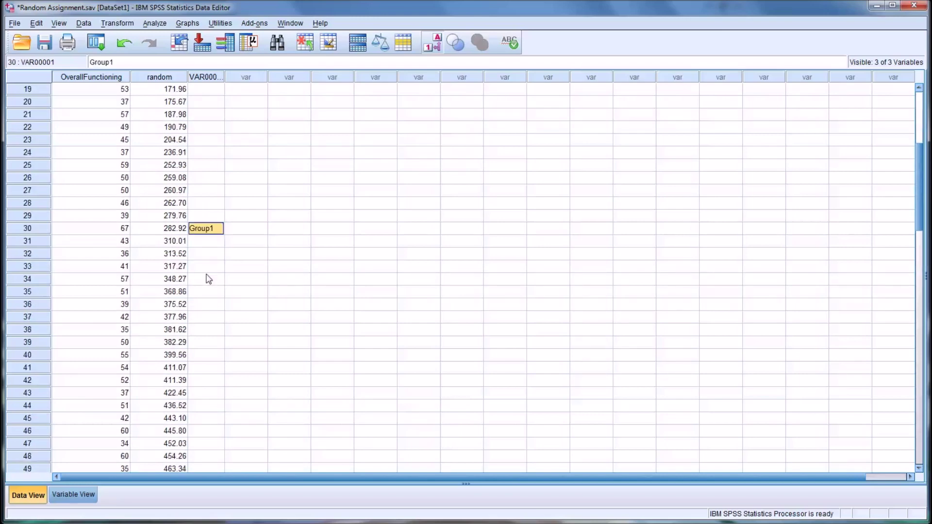
{"action": "scroll", "coordinate": [208, 279], "scroll_direction": "down", "scroll_amount": 6}
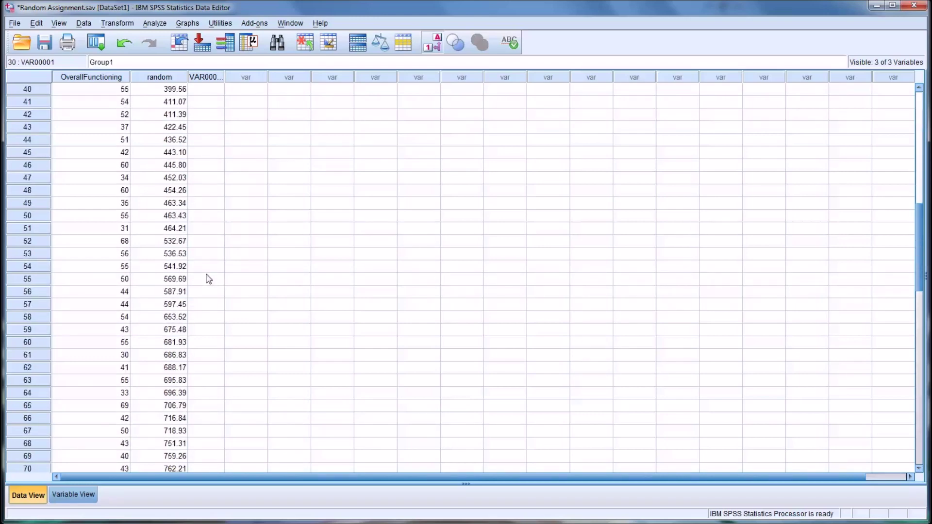
Step: Type Group2 at case 60 of VAR00001 and review the column
{"action": "left_click", "coordinate": [206, 344]}
{"action": "type", "text": "Group2"}
{"action": "scroll", "coordinate": [207, 345], "scroll_direction": "down", "scroll_amount": 4}
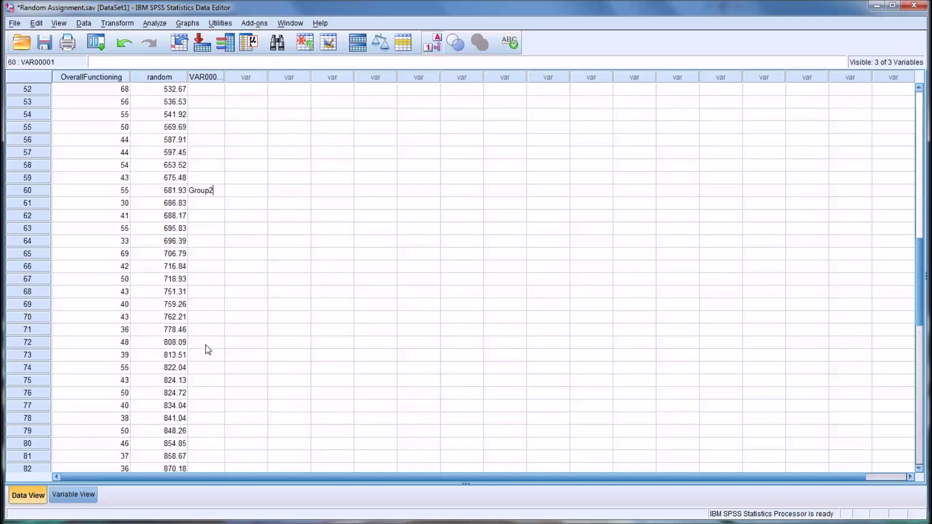
{"action": "scroll", "coordinate": [208, 349], "scroll_direction": "down", "scroll_amount": 4}
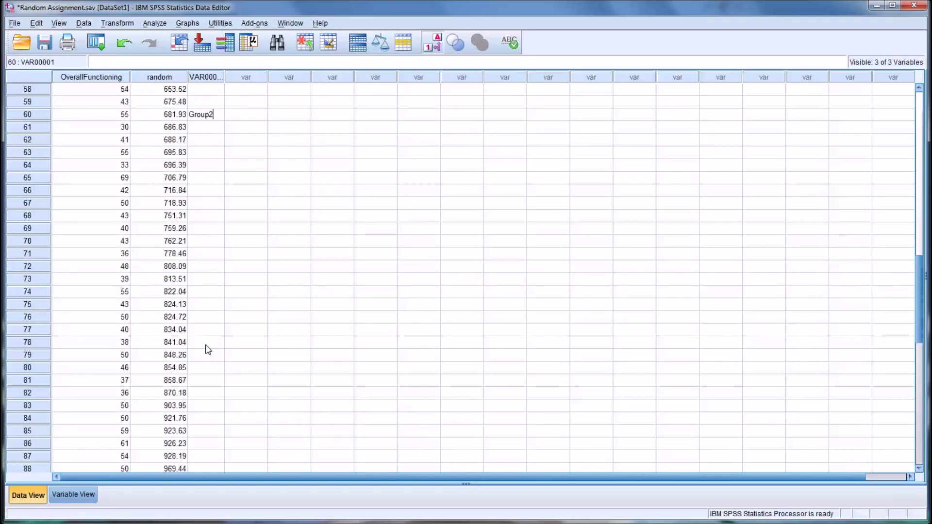
{"action": "scroll", "coordinate": [208, 349], "scroll_direction": "up", "scroll_amount": 2}
{"action": "scroll", "coordinate": [208, 349], "scroll_direction": "up", "scroll_amount": 13}
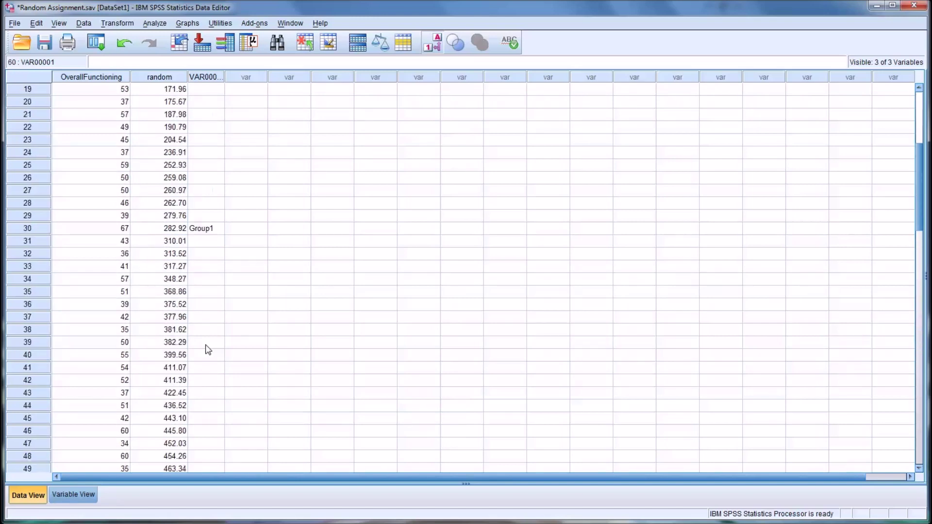
{"action": "scroll", "coordinate": [192, 262], "scroll_direction": "down", "scroll_amount": 7}
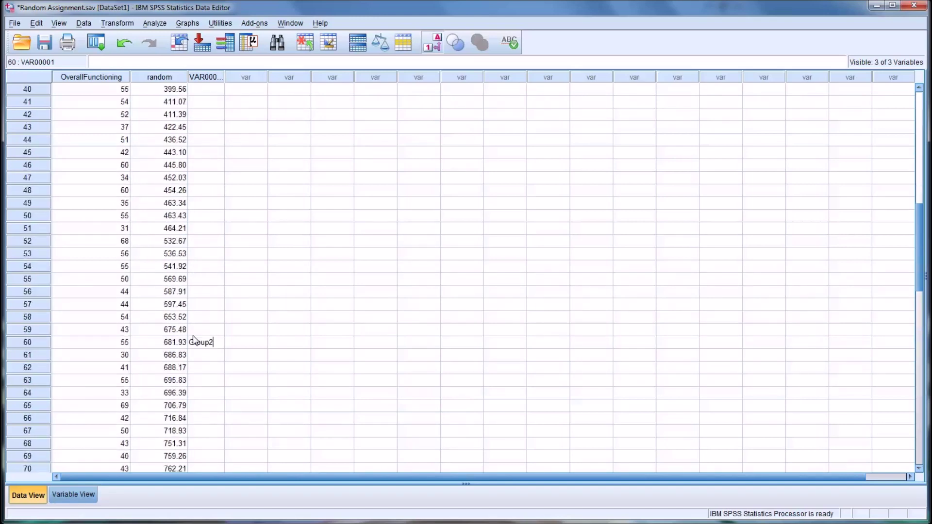
{"action": "scroll", "coordinate": [199, 347], "scroll_direction": "down", "scroll_amount": 9}
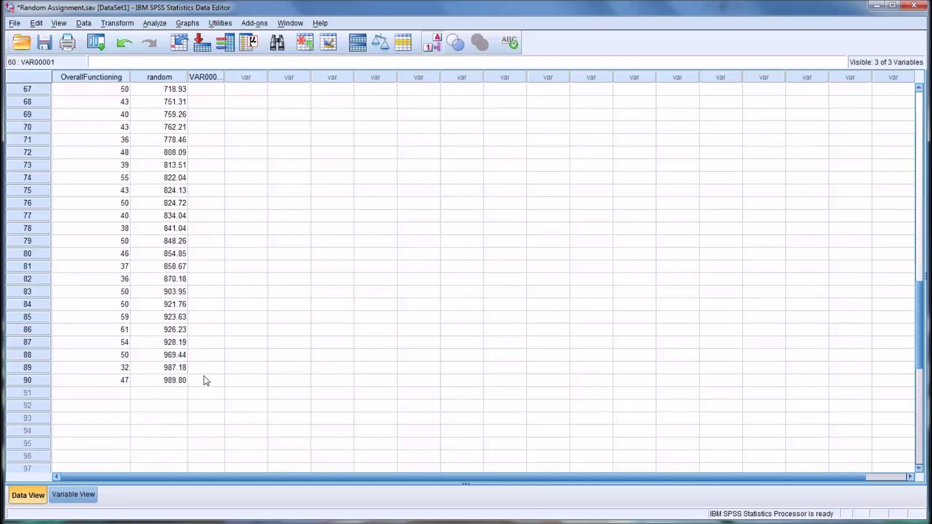
Step: Type Contro at case 90 of VAR00001, select the entry, and switch to Variable View
{"action": "left_click", "coordinate": [208, 381]}
{"action": "type", "text": "Contro"}
{"action": "mouse_move", "coordinate": [212, 381]}
{"action": "left_mouse_down"}
{"action": "mouse_move", "coordinate": [195, 382]}
{"action": "mouse_move", "coordinate": [209, 382]}
{"action": "left_mouse_up"}
{"action": "left_click", "coordinate": [209, 382]}
{"action": "scroll", "coordinate": [178, 203], "scroll_direction": "up", "scroll_amount": 3}
{"action": "scroll", "coordinate": [179, 203], "scroll_direction": "up", "scroll_amount": 10}
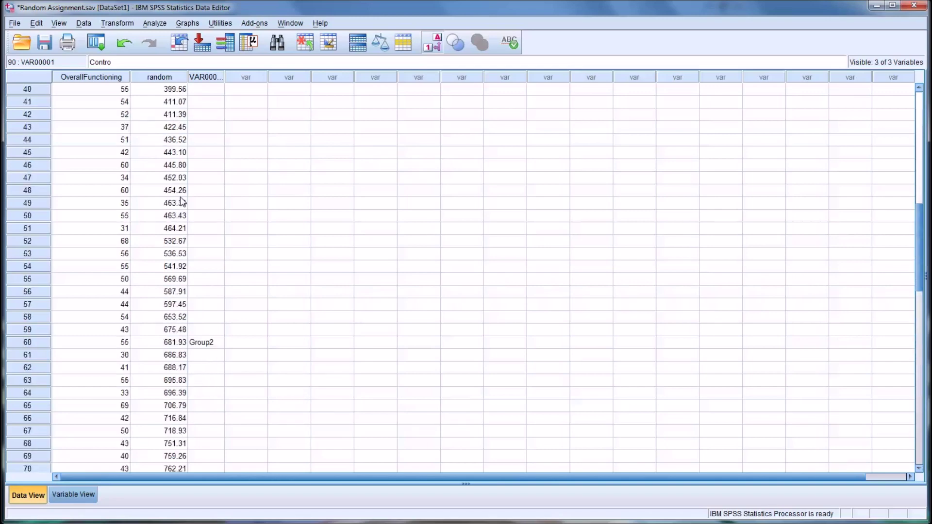
{"action": "scroll", "coordinate": [244, 202], "scroll_direction": "down", "scroll_amount": 16}
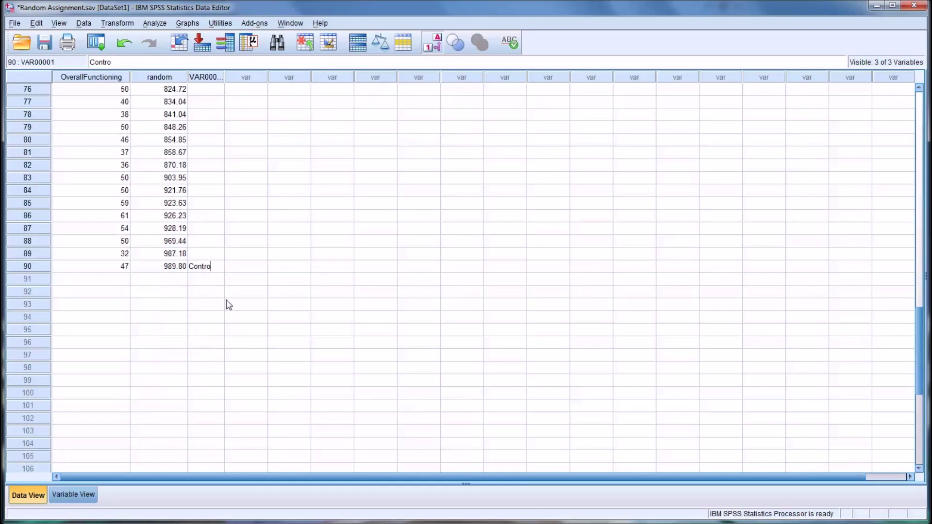
{"action": "left_click_drag", "start_coordinate": [216, 266], "coordinate": [189, 266]}
{"action": "left_click", "coordinate": [75, 494]}
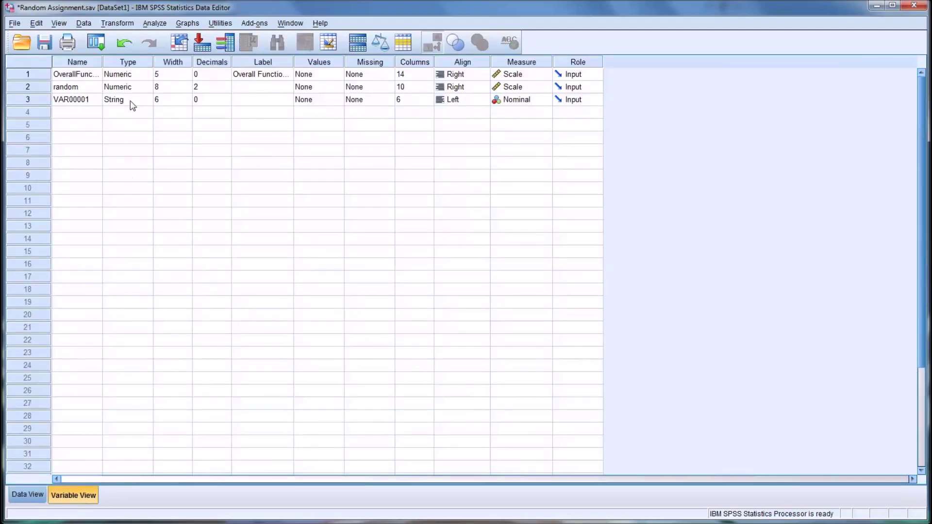
Step: Set the VAR00001 width to 7 and complete case 90's entry as Control
{"action": "left_click", "coordinate": [170, 100]}
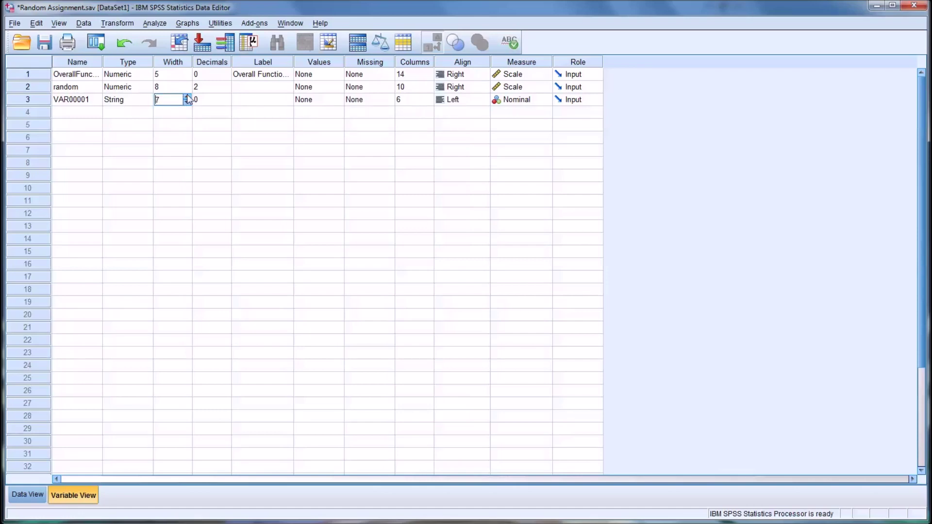
{"action": "left_click", "coordinate": [28, 494]}
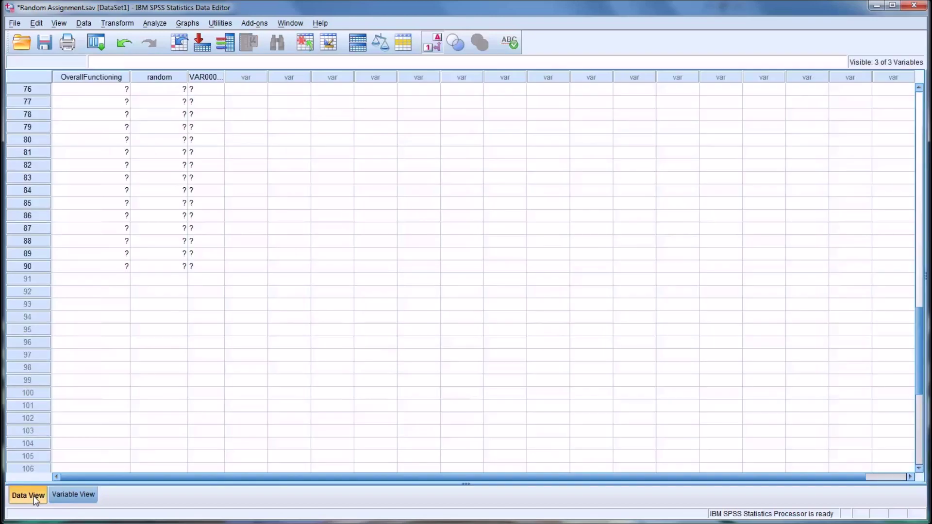
{"action": "left_click", "coordinate": [218, 267]}
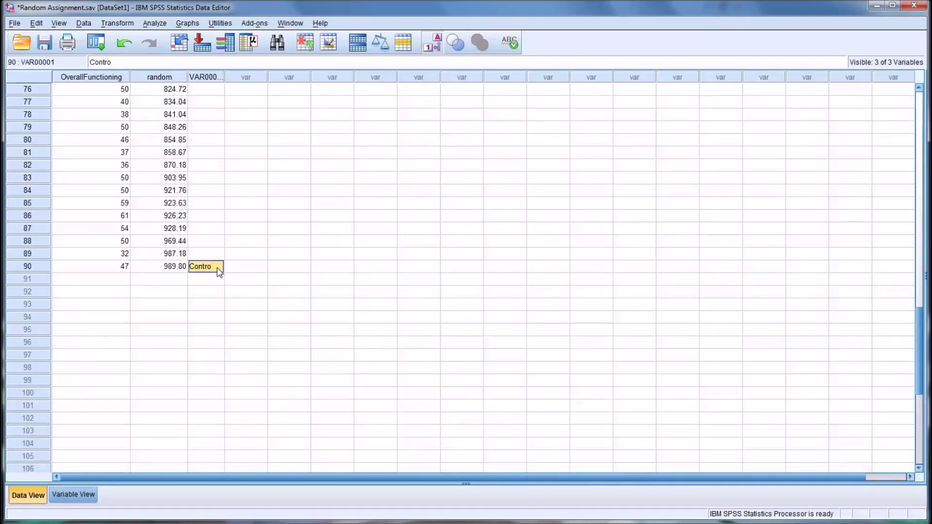
{"action": "double_click", "coordinate": [215, 267]}
{"action": "left_click", "coordinate": [233, 267]}
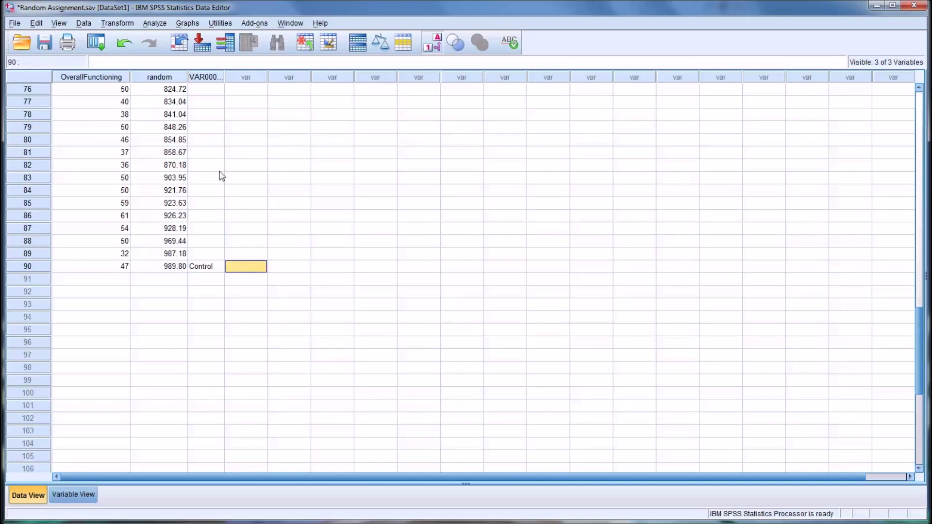
Step: Widen the VAR00001 column until its full header shows, then go to Variable View
{"action": "scroll", "coordinate": [184, 167], "scroll_direction": "up", "scroll_amount": 7}
{"action": "scroll", "coordinate": [185, 167], "scroll_direction": "up", "scroll_amount": 6}
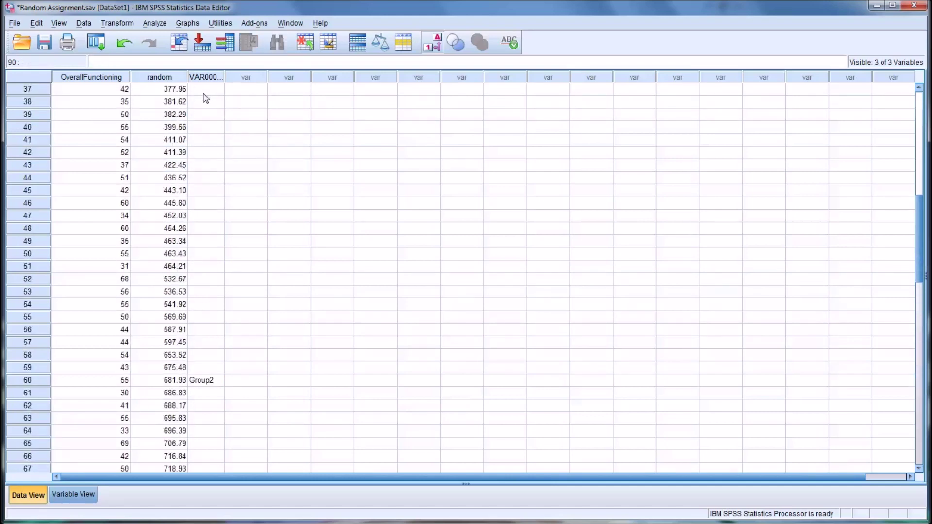
{"action": "scroll", "coordinate": [207, 100], "scroll_direction": "up", "scroll_amount": 3}
{"action": "left_click_drag", "start_coordinate": [224, 77], "coordinate": [245, 79]}
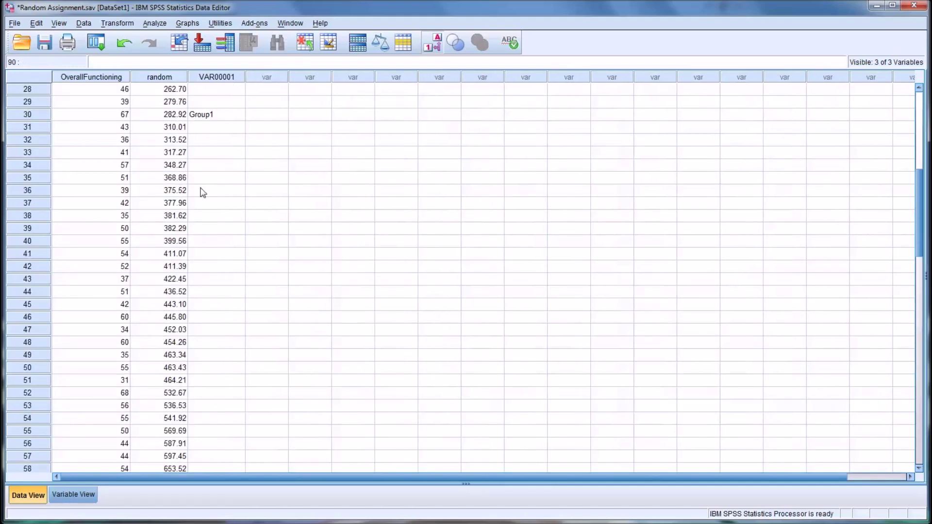
{"action": "left_click", "coordinate": [65, 495]}
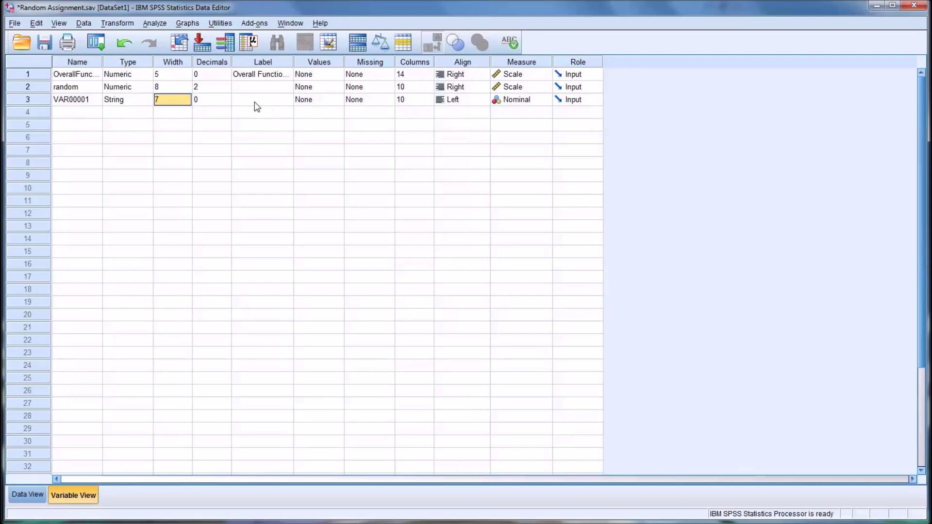
Step: Rename VAR00001 to TreatmentGroup, label it Treatment Group, and return to Data View
{"action": "left_click", "coordinate": [95, 102]}
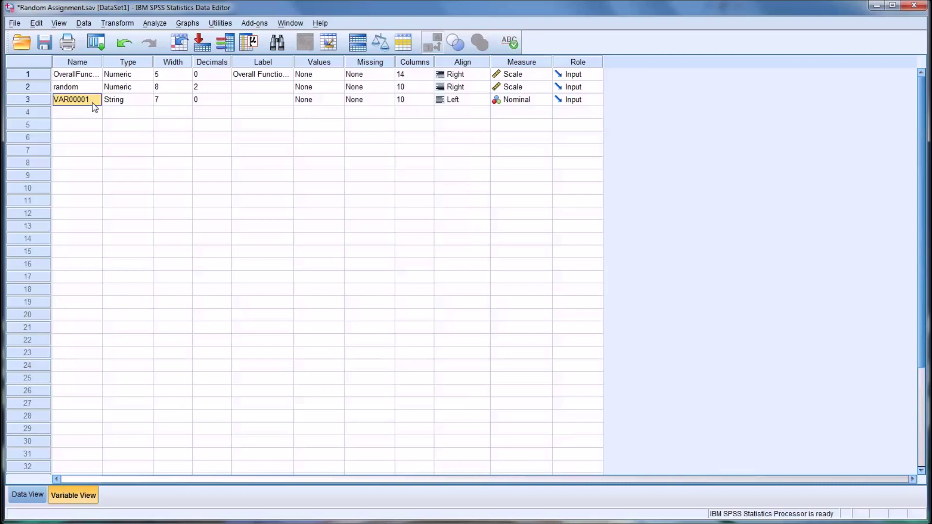
{"action": "type", "text": "Gr"}
{"action": "type", "text": "eatme"}
{"action": "type", "text": "ntGroup"}
{"action": "left_click", "coordinate": [274, 104]}
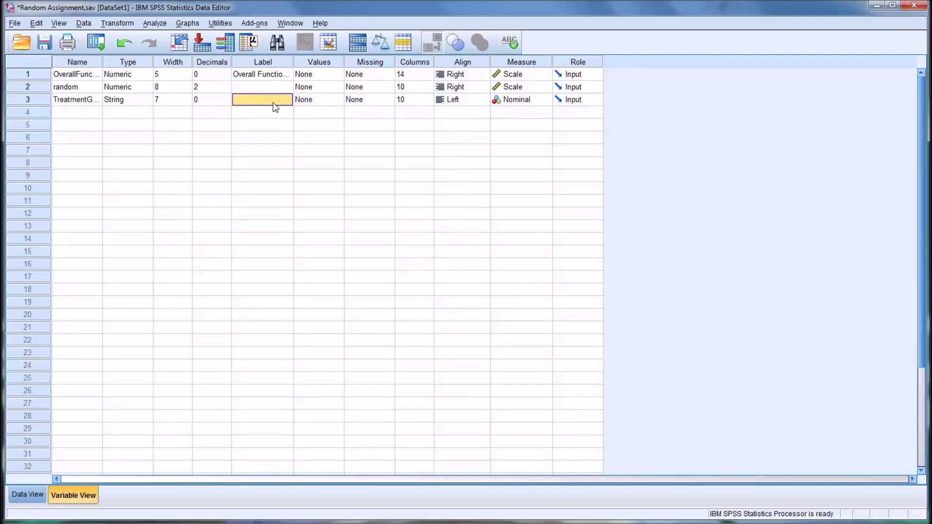
{"action": "type", "text": "Treatment Group"}
{"action": "left_click", "coordinate": [33, 497]}
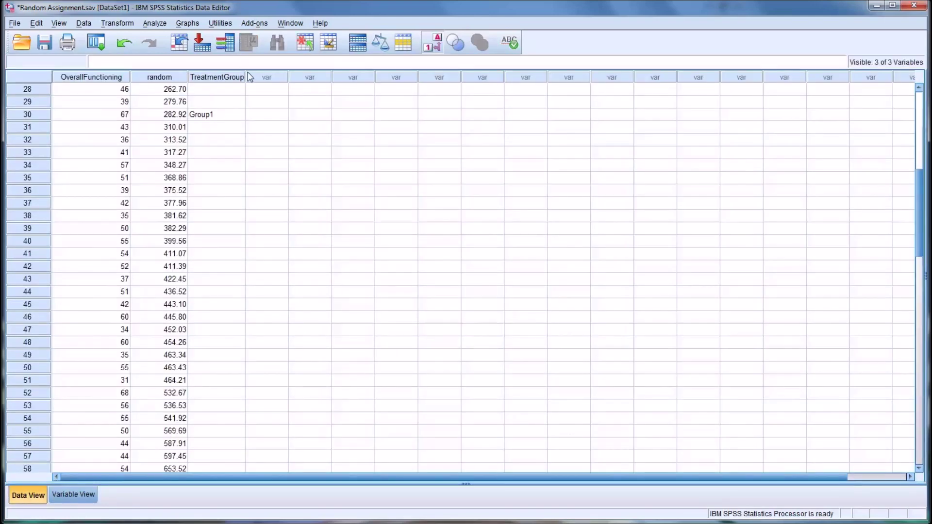
Step: Widen the TreatmentGroup column to fit its header and scroll through the cases
{"action": "left_click_drag", "start_coordinate": [246, 77], "coordinate": [271, 77]}
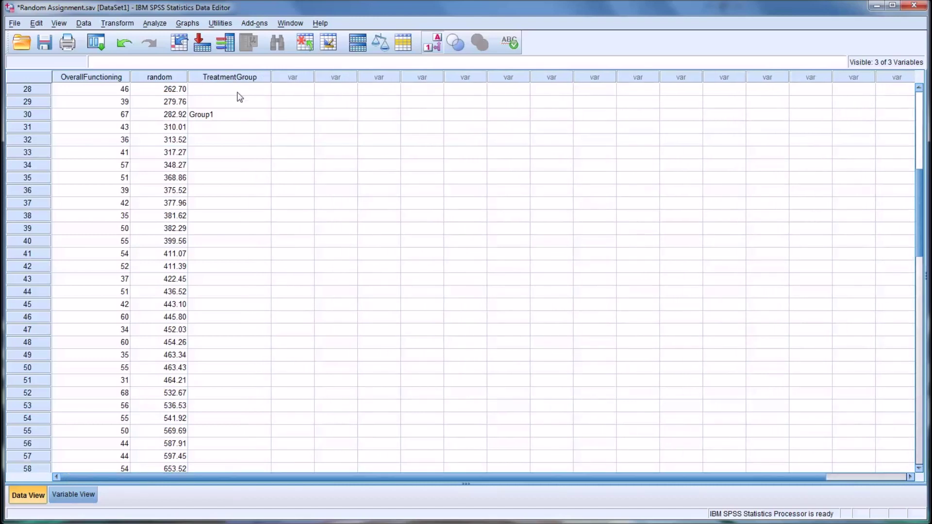
{"action": "scroll", "coordinate": [234, 112], "scroll_direction": "up", "scroll_amount": 9}
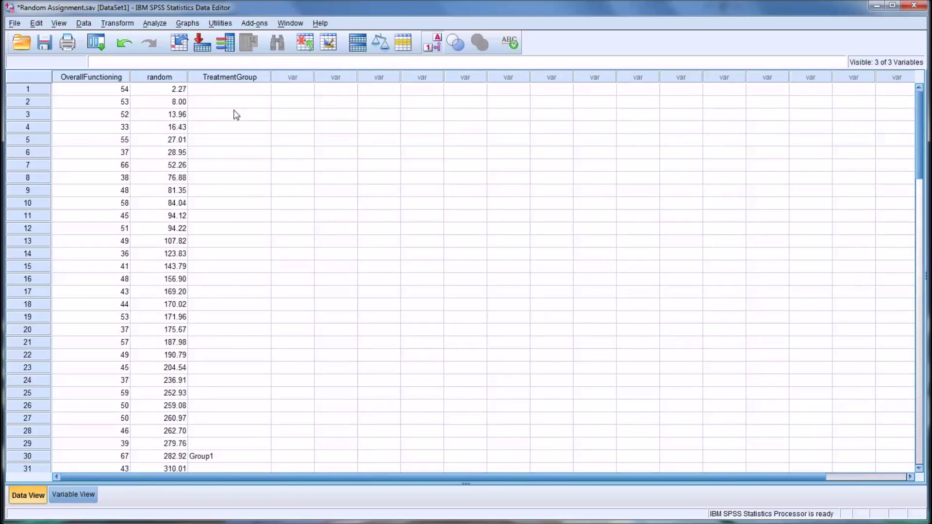
{"action": "scroll", "coordinate": [236, 115], "scroll_direction": "down", "scroll_amount": 17}
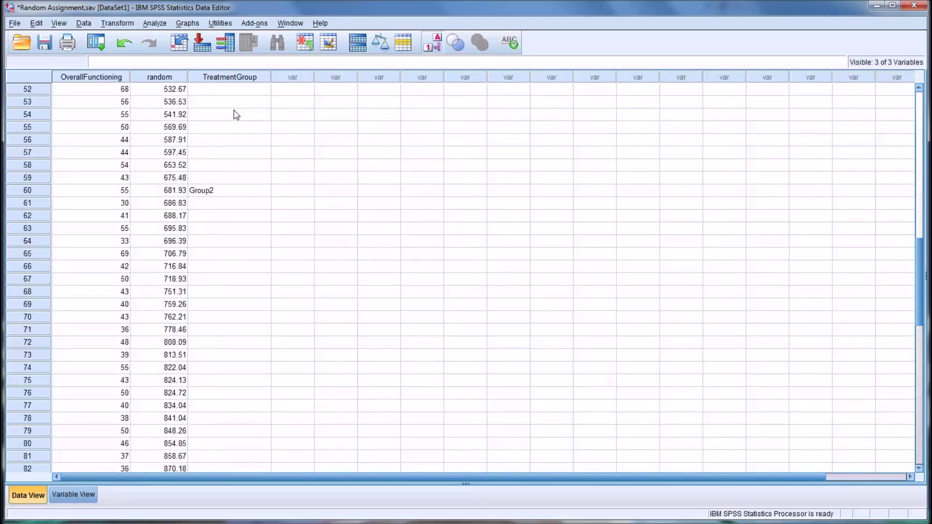
{"action": "scroll", "coordinate": [236, 115], "scroll_direction": "down", "scroll_amount": 5}
{"action": "scroll", "coordinate": [223, 357], "scroll_direction": "up", "scroll_amount": 4}
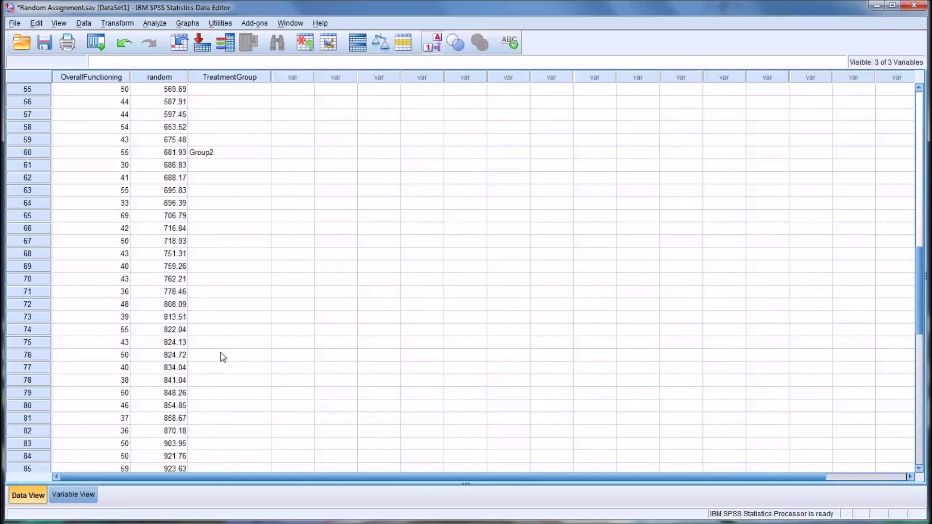
{"action": "scroll", "coordinate": [223, 357], "scroll_direction": "up", "scroll_amount": 18}
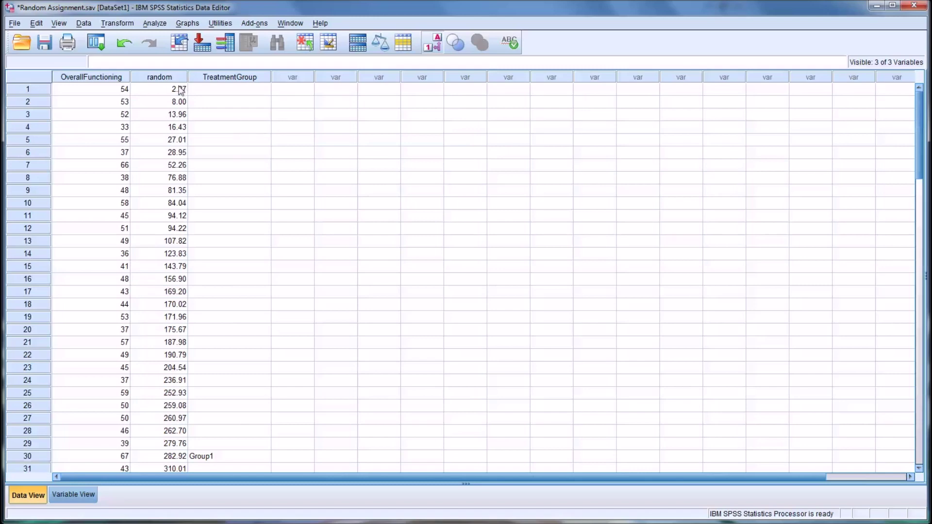
Step: Select the TreatmentGroup column and confirm case 90 holds Control
{"action": "left_click", "coordinate": [223, 80]}
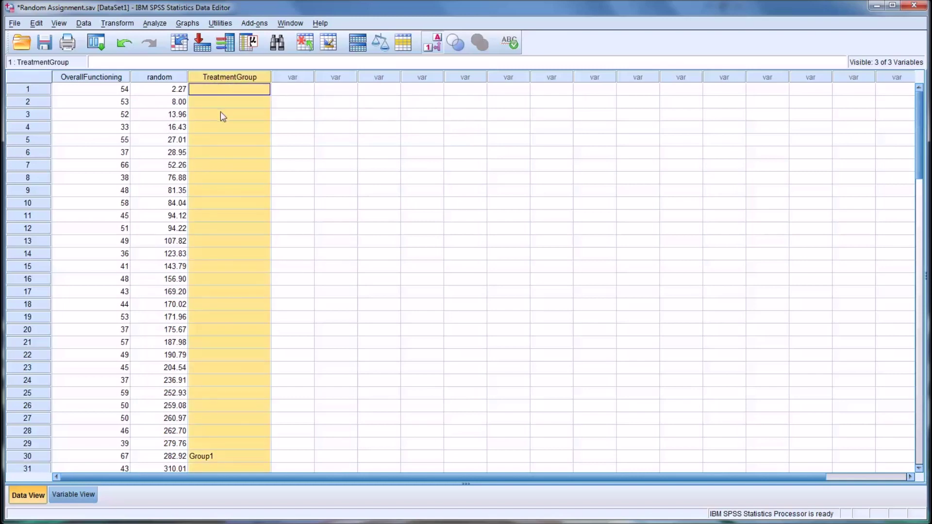
{"action": "scroll", "coordinate": [222, 117], "scroll_direction": "down", "scroll_amount": 15}
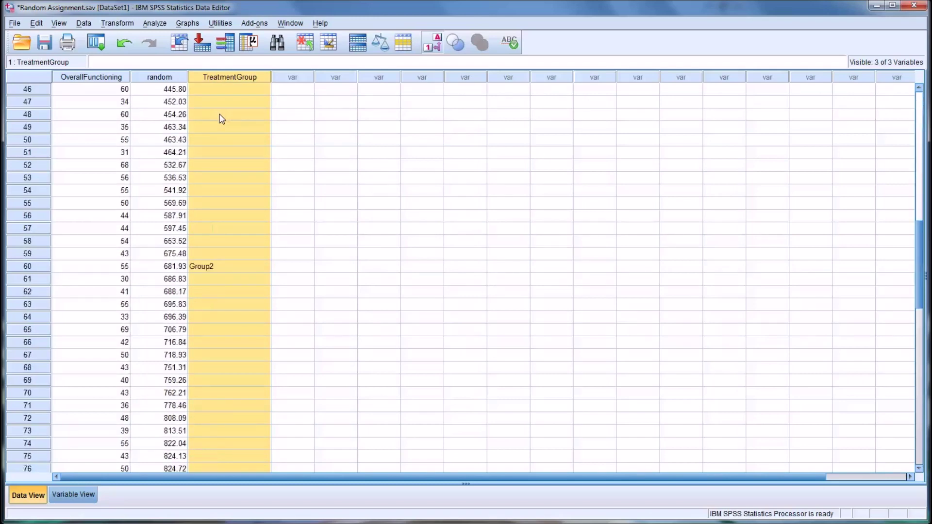
{"action": "scroll", "coordinate": [221, 124], "scroll_direction": "down", "scroll_amount": 7}
{"action": "left_click", "coordinate": [218, 380]}
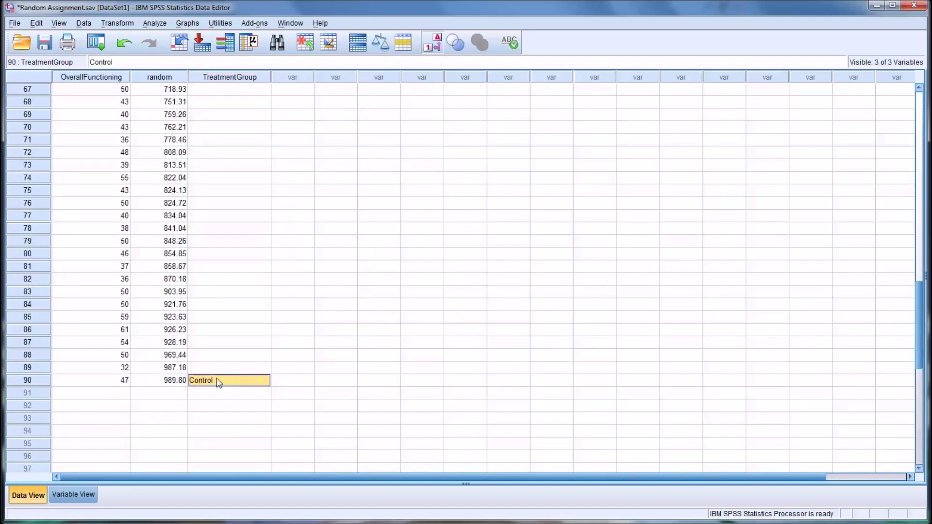
{"action": "scroll", "coordinate": [255, 340], "scroll_direction": "up", "scroll_amount": 19}
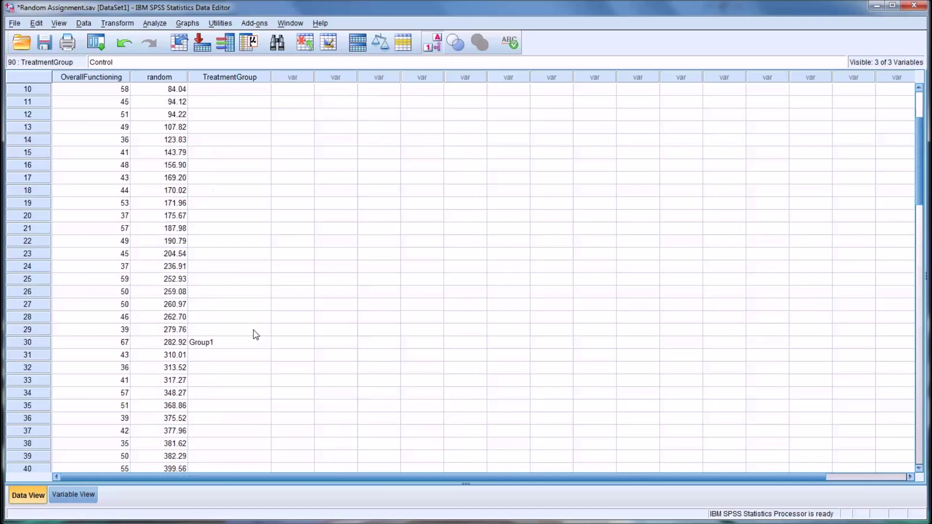
{"action": "scroll", "coordinate": [255, 335], "scroll_direction": "up", "scroll_amount": 3}
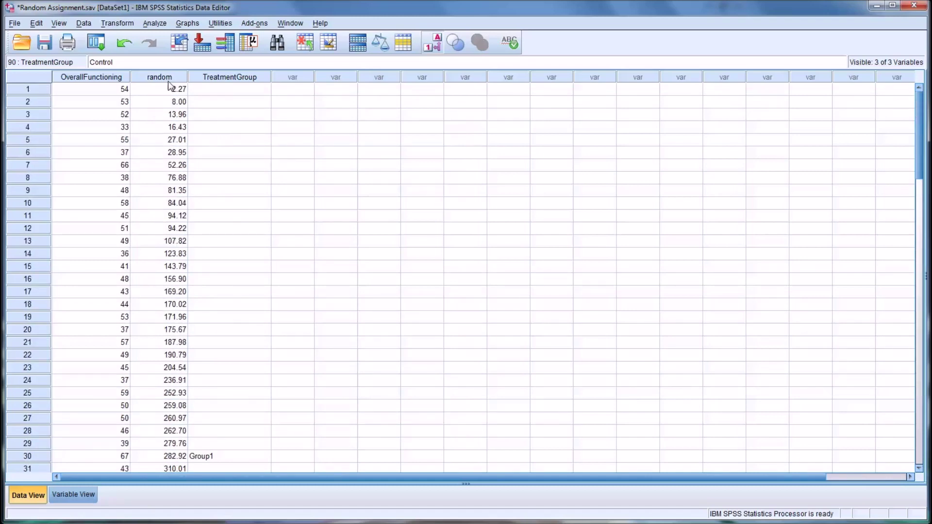
Step: Open Compute Variable for the random column, close it without applying, and undo the last change
{"action": "left_click", "coordinate": [146, 78]}
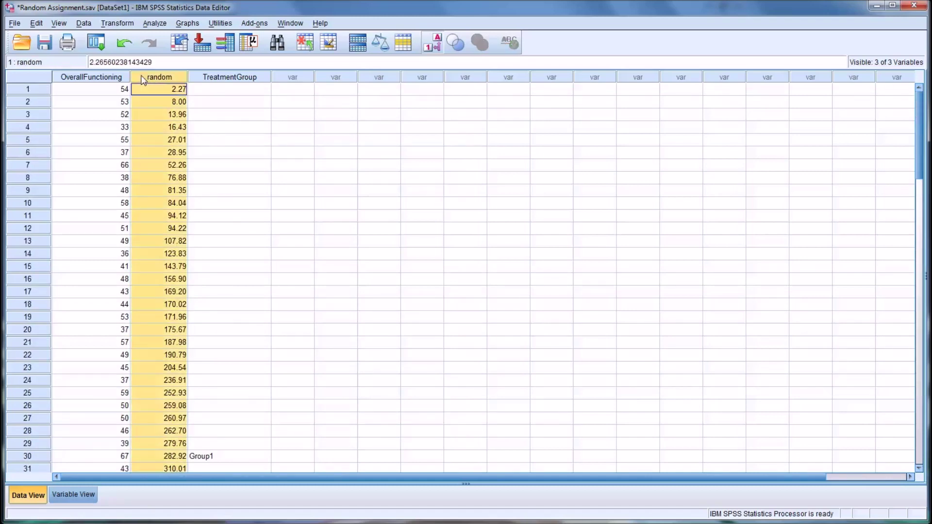
{"action": "left_click", "coordinate": [116, 24]}
{"action": "left_click", "coordinate": [147, 39]}
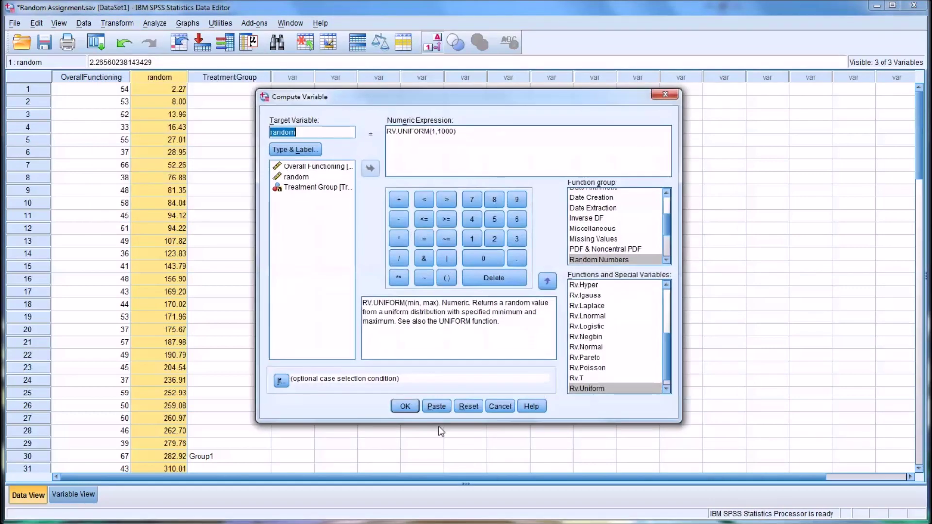
{"action": "left_click", "coordinate": [665, 94]}
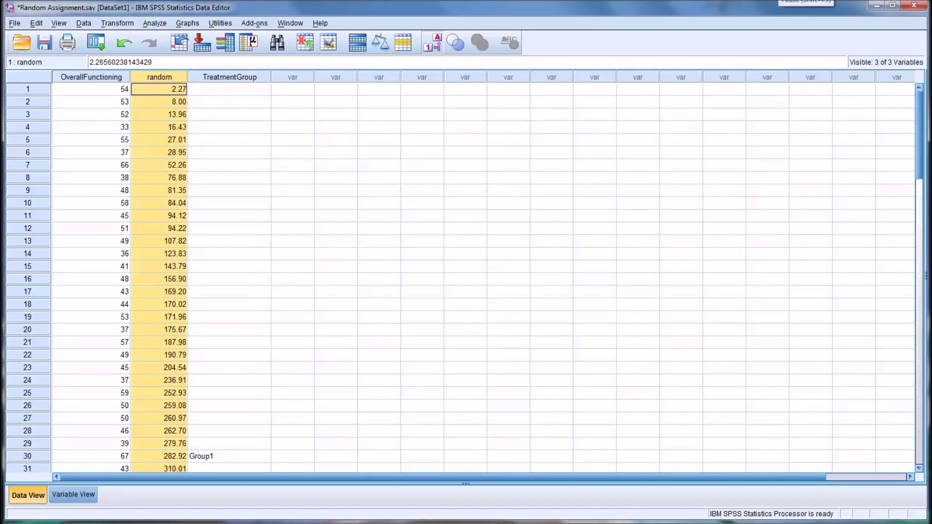
{"action": "key", "text": "ctrl+z"}
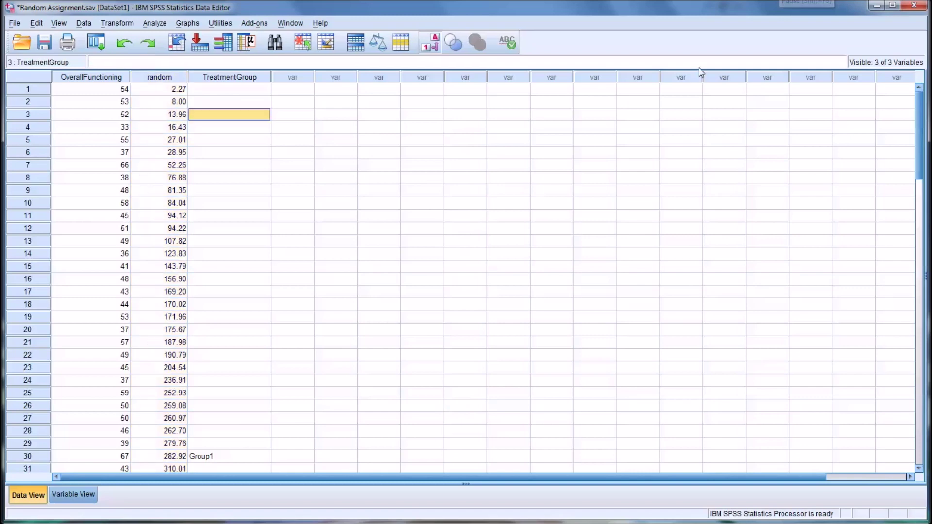
Step: Copy case 30's Group1 value and paste it into TreatmentGroup cases 1 through 29
{"action": "left_click", "coordinate": [232, 346]}
{"action": "scroll", "coordinate": [232, 346], "scroll_direction": "down", "scroll_amount": 3}
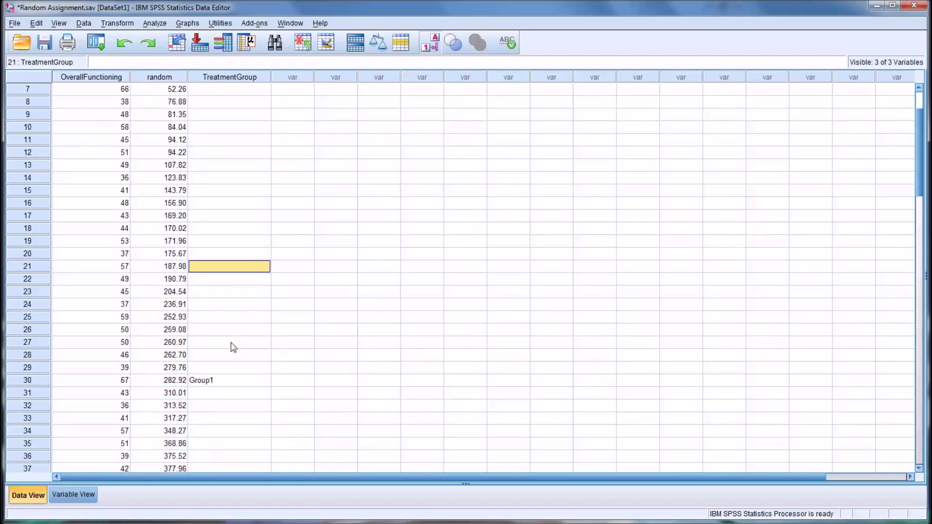
{"action": "left_click", "coordinate": [232, 346]}
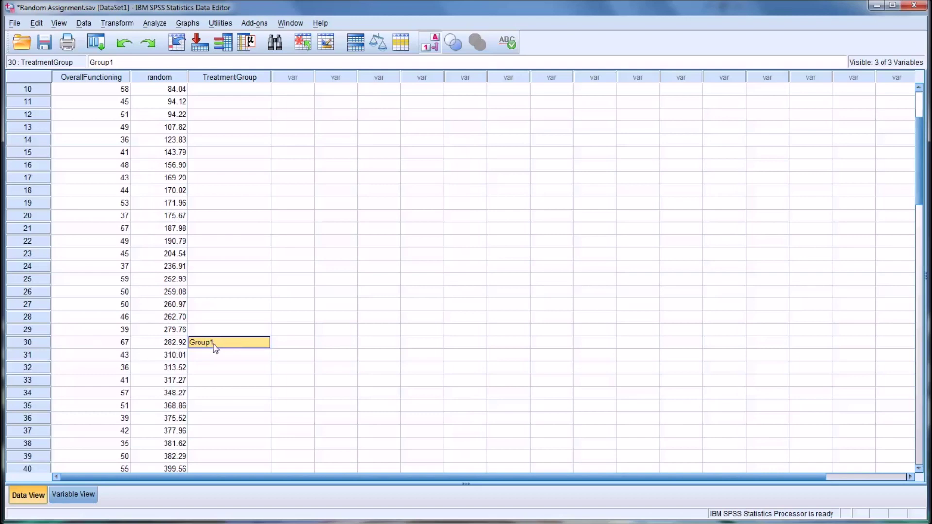
{"action": "scroll", "coordinate": [213, 343], "scroll_direction": "down", "scroll_amount": 9}
{"action": "scroll", "coordinate": [213, 344], "scroll_direction": "down", "scroll_amount": 11}
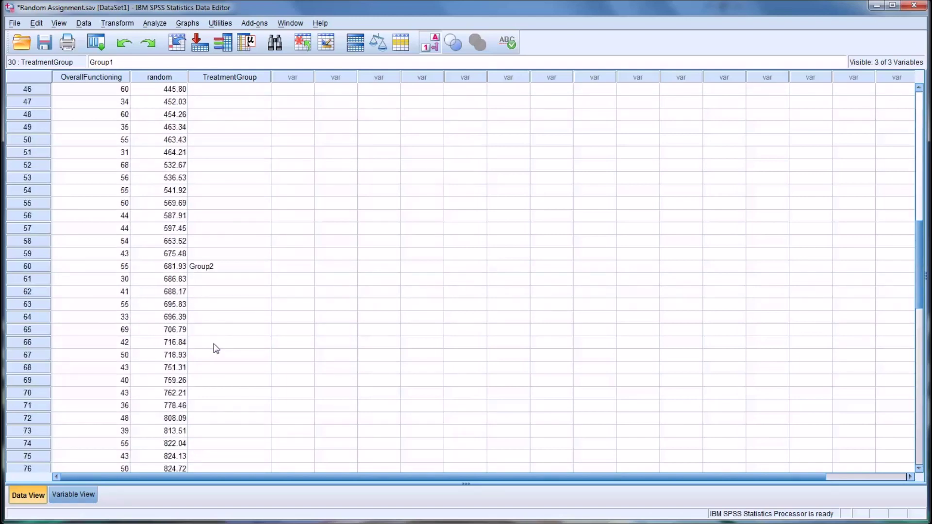
{"action": "scroll", "coordinate": [214, 343], "scroll_direction": "up", "scroll_amount": 15}
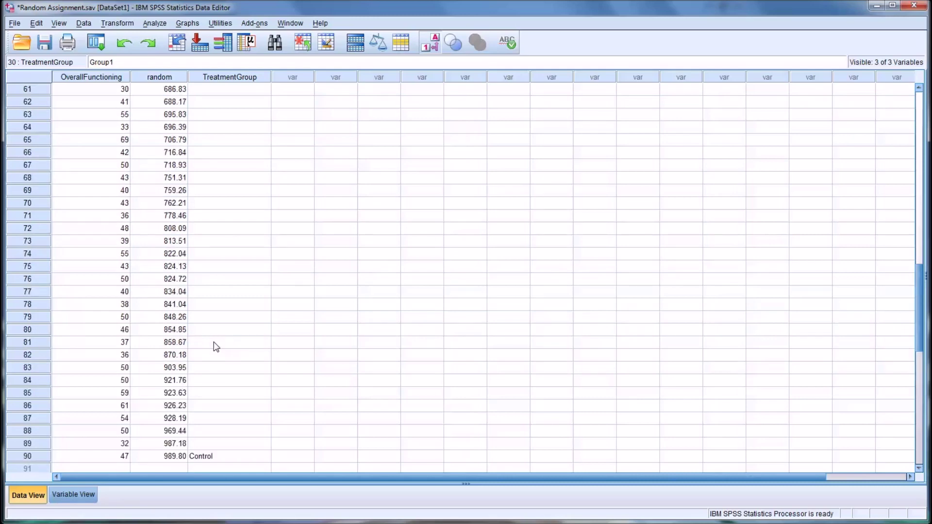
{"action": "scroll", "coordinate": [217, 346], "scroll_direction": "up", "scroll_amount": 8}
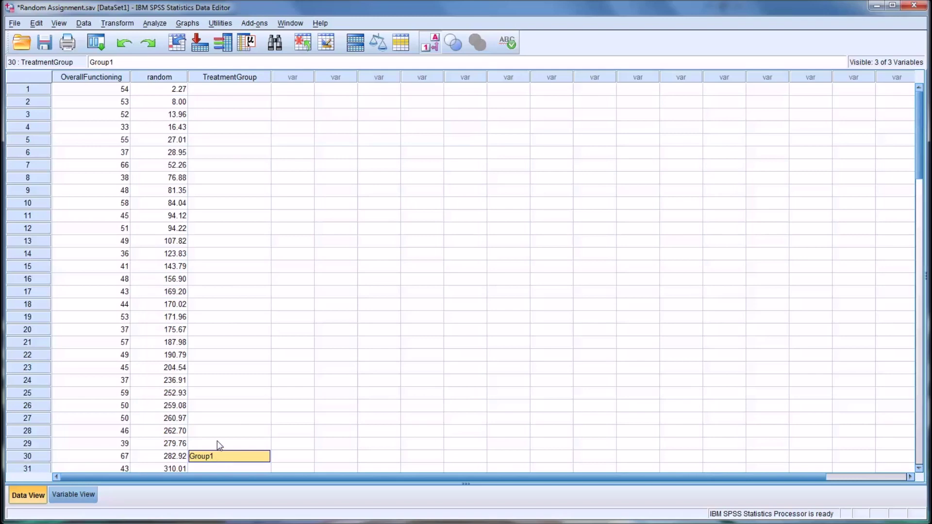
{"action": "left_click_drag", "start_coordinate": [219, 446], "coordinate": [230, 90]}
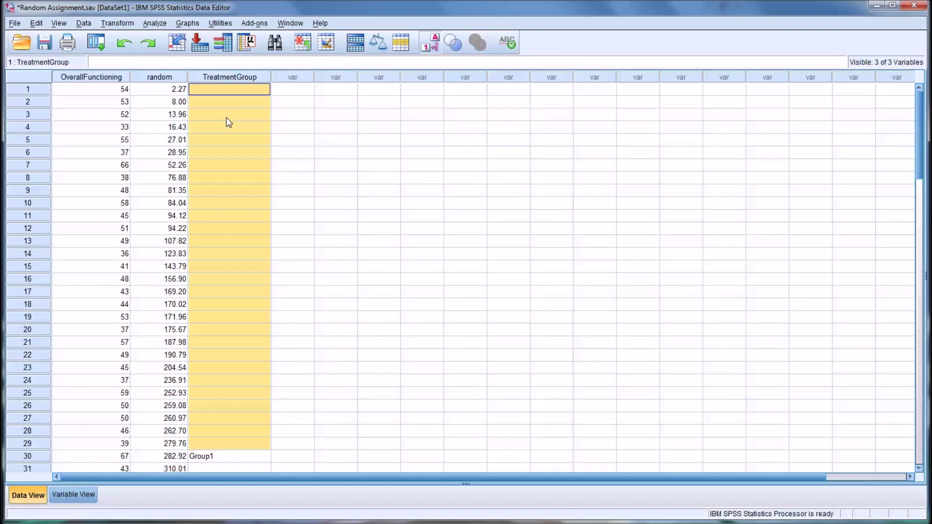
{"action": "type", "text": "Group1 Group1 Group1 Group1 Group1 Group1 Group1 Group1 Group1 Group1 Group1 Group1 Group1 Group1 Group1 Group1 Group1 Group1 Group1 Group1 Group1 Group1 Group1 Group1 Group1 Group1 Group1 Group1 Group1"}
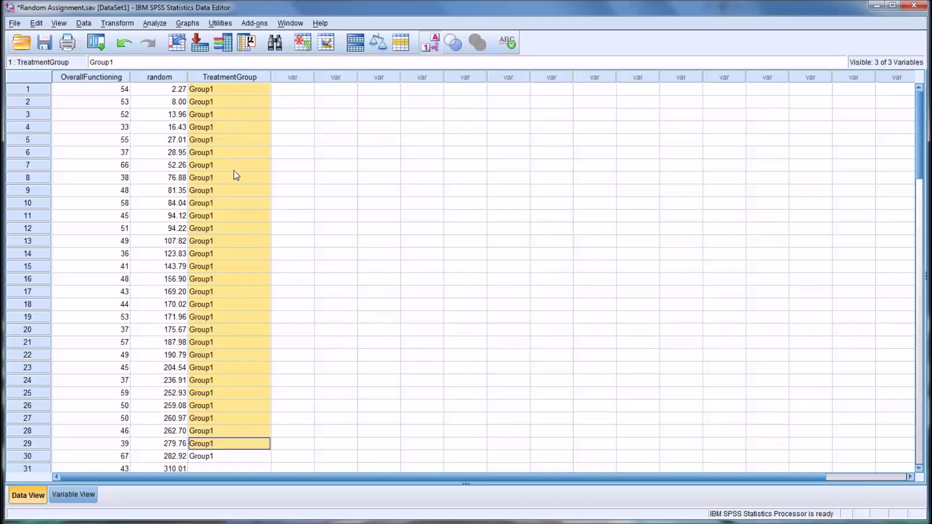
{"action": "left_click", "coordinate": [221, 458]}
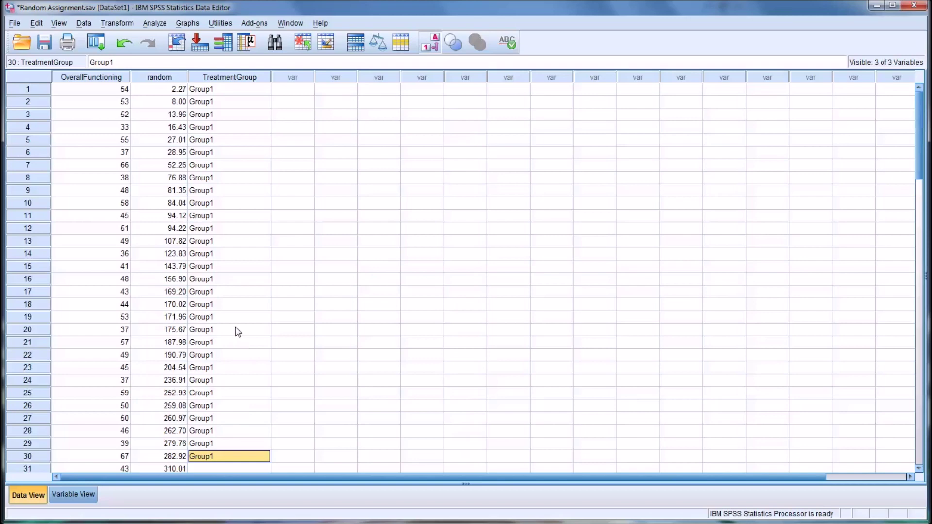
Step: Copy case 60's Group2 value into TreatmentGroup cases 31 through 59
{"action": "scroll", "coordinate": [233, 354], "scroll_direction": "down", "scroll_amount": 12}
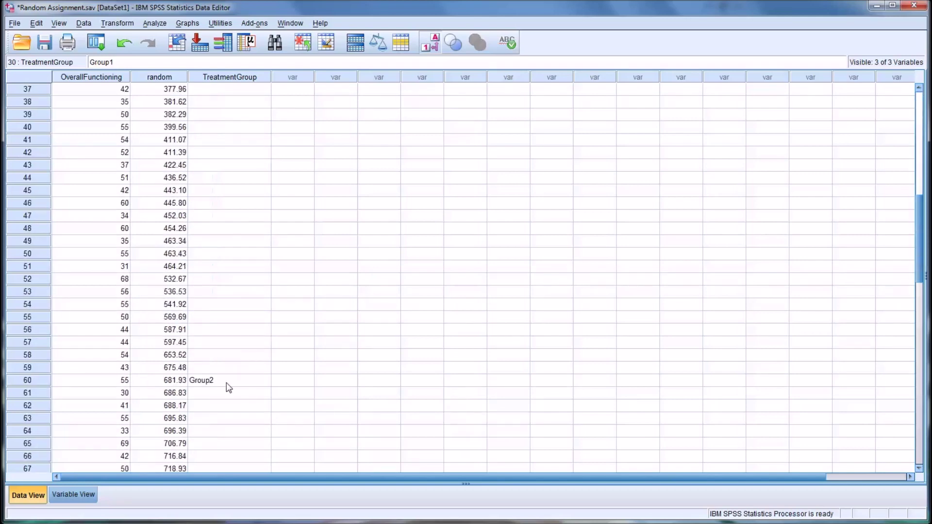
{"action": "left_click", "coordinate": [222, 383]}
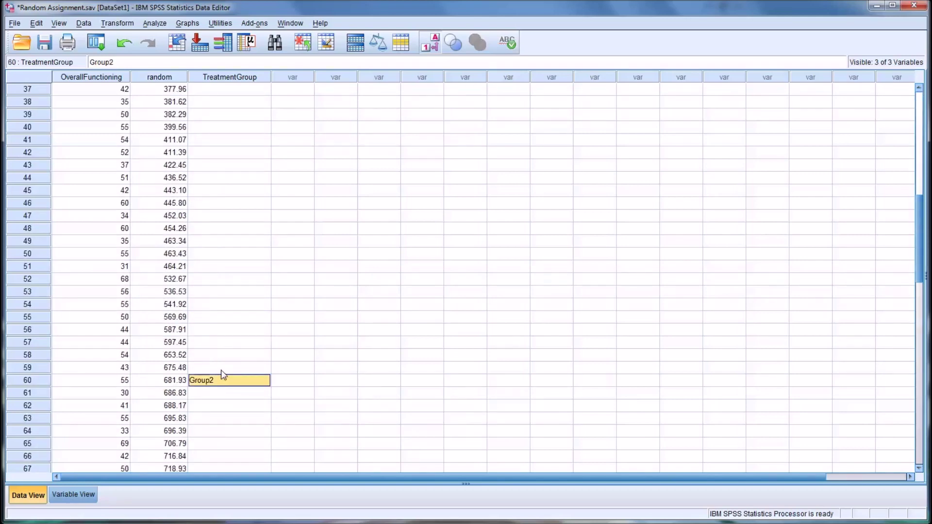
{"action": "left_click_drag", "start_coordinate": [220, 370], "coordinate": [223, 181]}
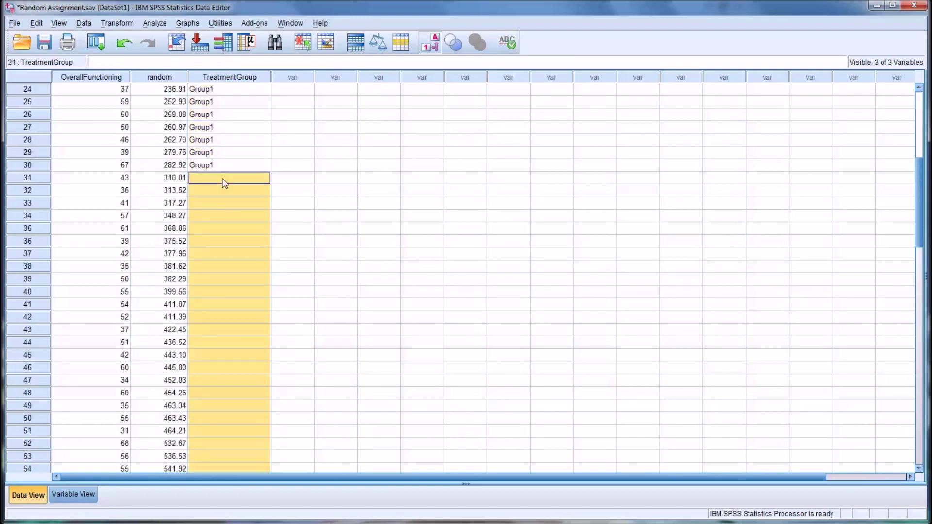
{"action": "key", "text": "ctrl+v"}
Step: Copy case 90's Control value into TreatmentGroup cases 61 through 89
{"action": "scroll", "coordinate": [225, 202], "scroll_direction": "down", "scroll_amount": 10}
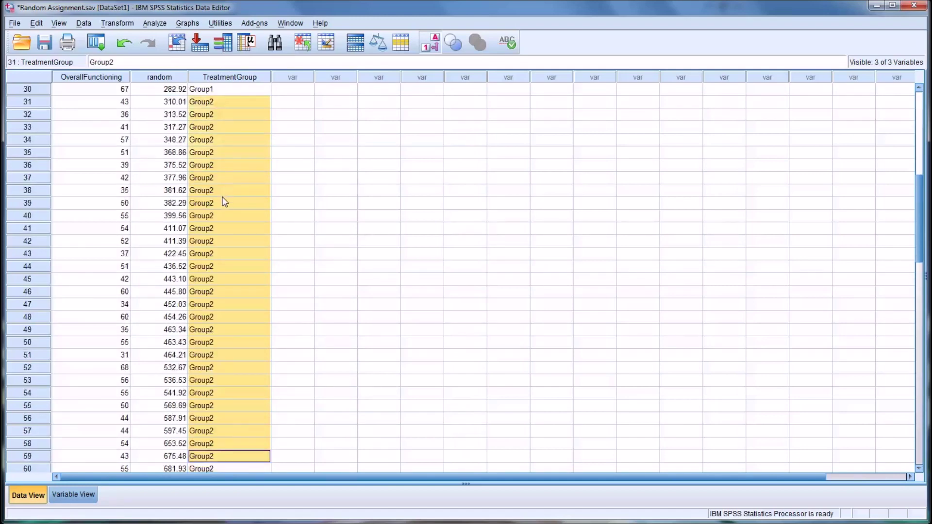
{"action": "scroll", "coordinate": [225, 202], "scroll_direction": "down", "scroll_amount": 3}
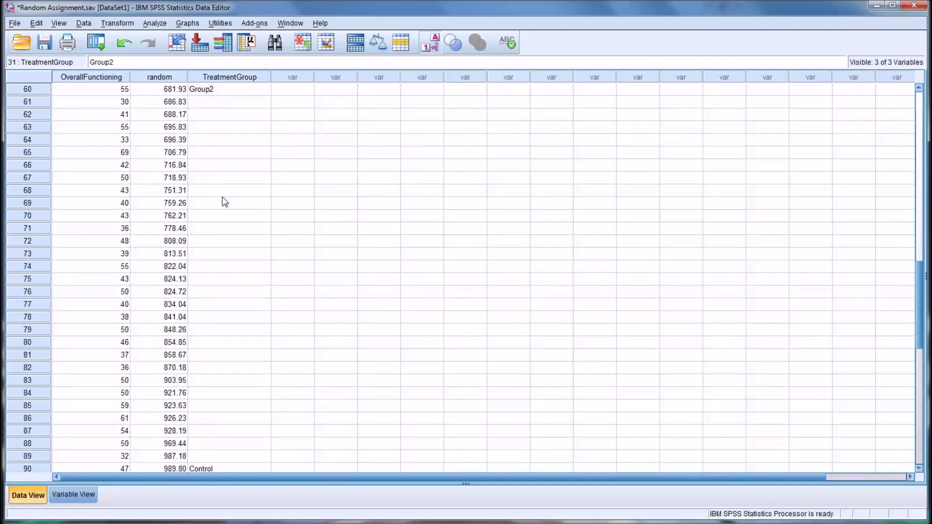
{"action": "left_click", "coordinate": [217, 431]}
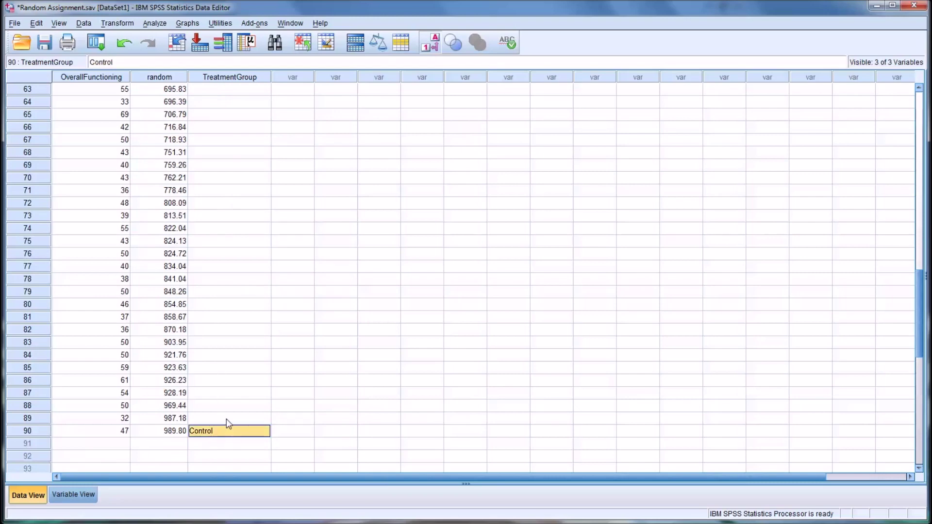
{"action": "left_click_drag", "start_coordinate": [226, 418], "coordinate": [224, 220]}
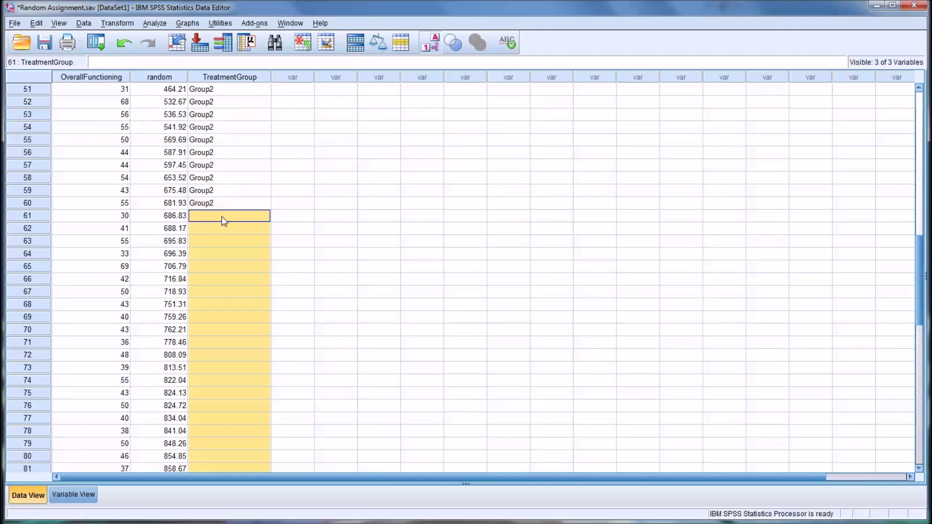
{"action": "type", "text": "Control"}
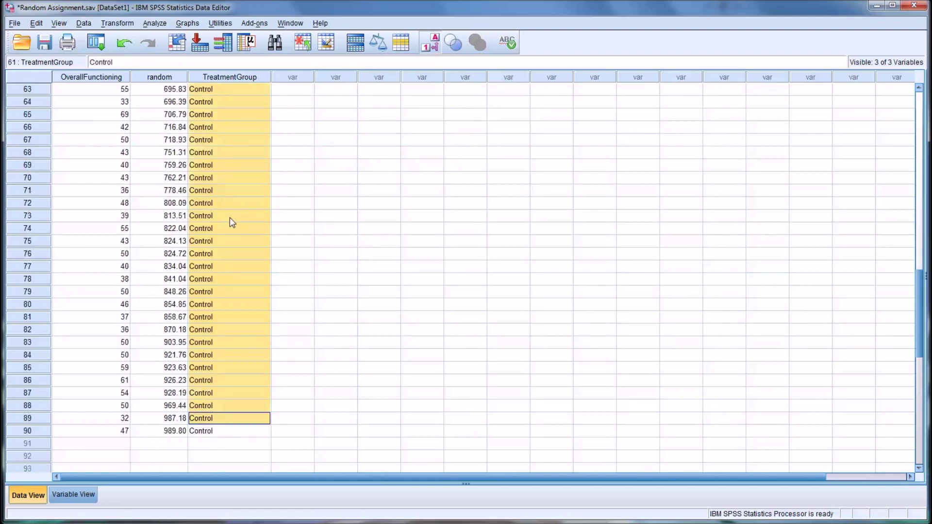
{"action": "scroll", "coordinate": [229, 218], "scroll_direction": "up", "scroll_amount": 17}
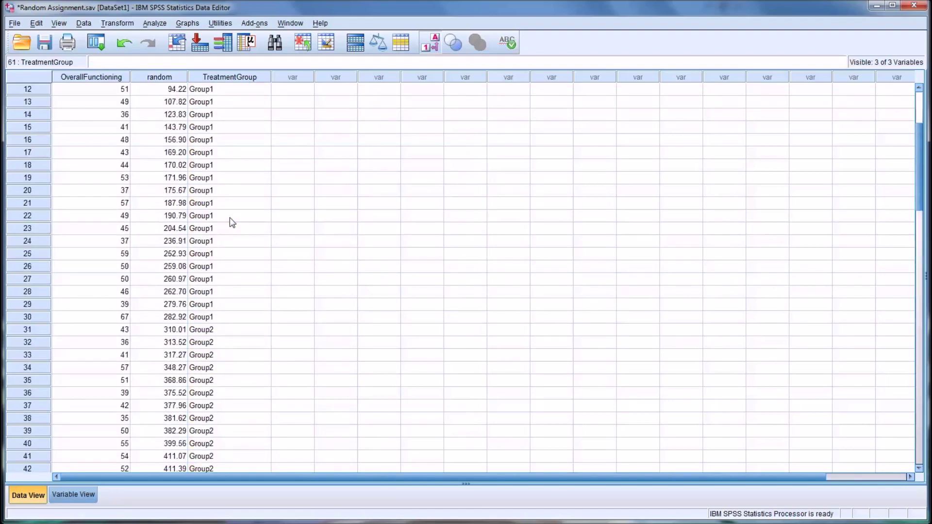
{"action": "scroll", "coordinate": [232, 222], "scroll_direction": "up", "scroll_amount": 4}
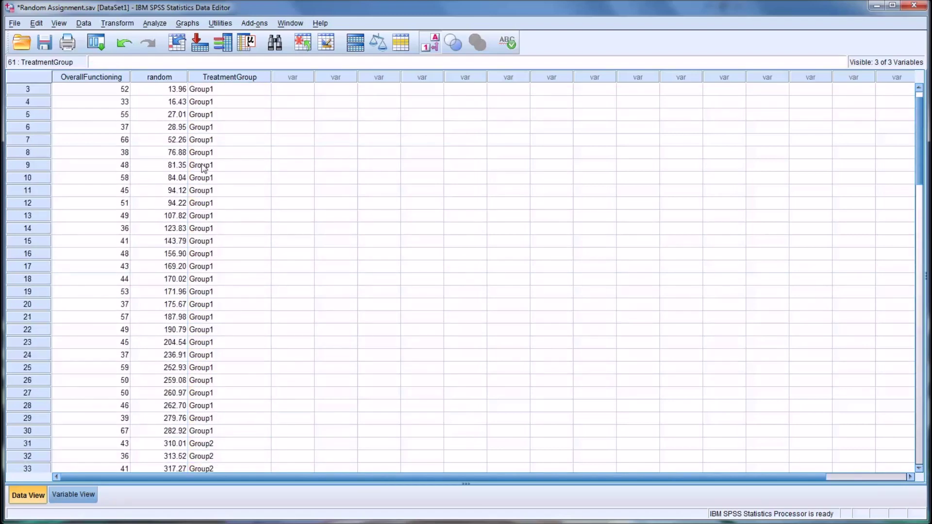
Step: Delete the random variable column from the dataset
{"action": "left_click", "coordinate": [157, 80]}
{"action": "right_click", "coordinate": [156, 78]}
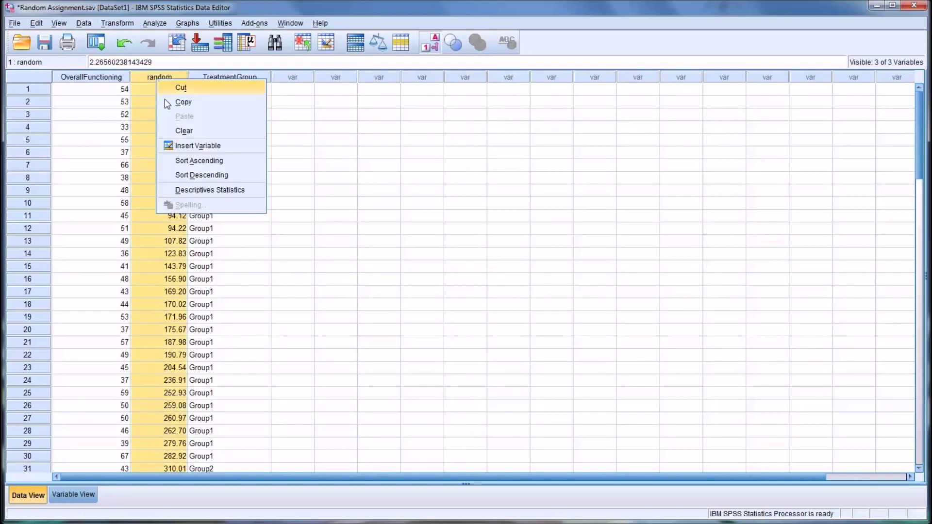
{"action": "left_click", "coordinate": [184, 131]}
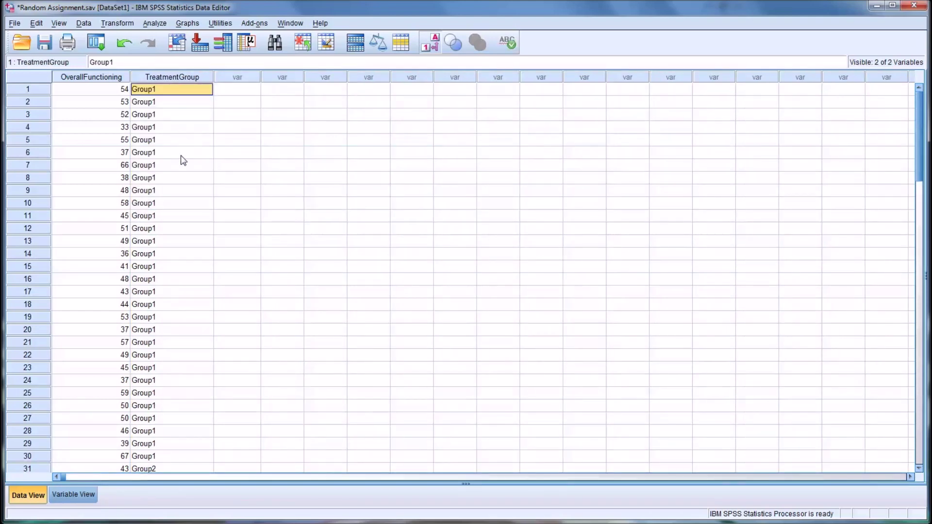
Step: Widen the OverallFunctioning column, then select the OverallFunctioning and TreatmentGroup columns
{"action": "left_click_drag", "start_coordinate": [132, 73], "coordinate": [146, 72]}
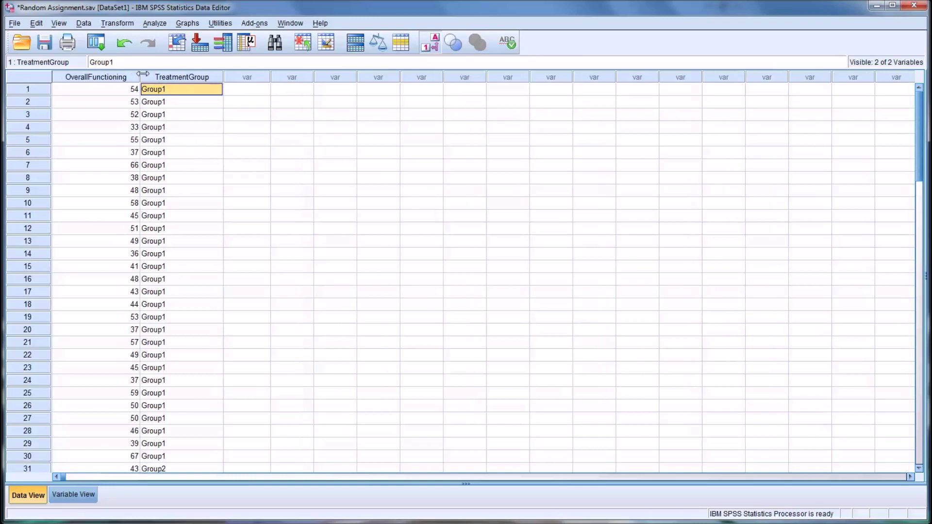
{"action": "left_click", "coordinate": [108, 78]}
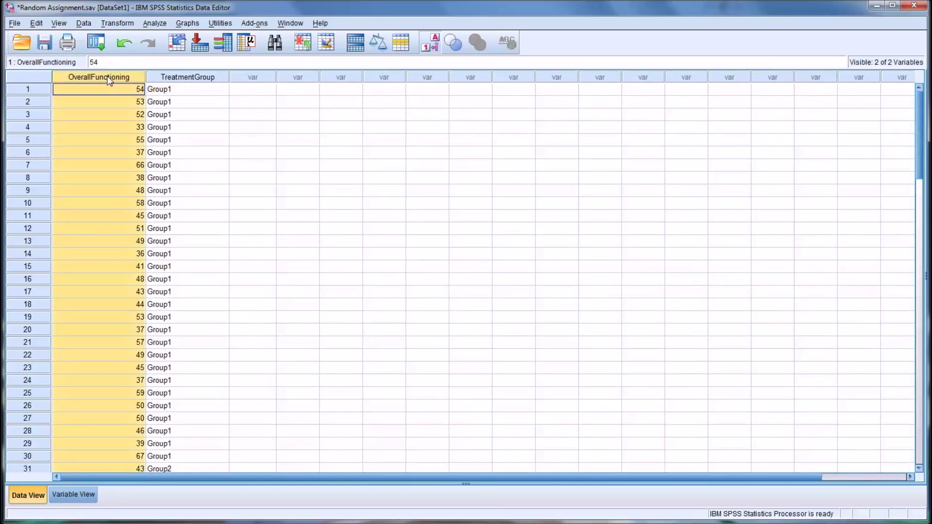
{"action": "left_click", "coordinate": [189, 81]}
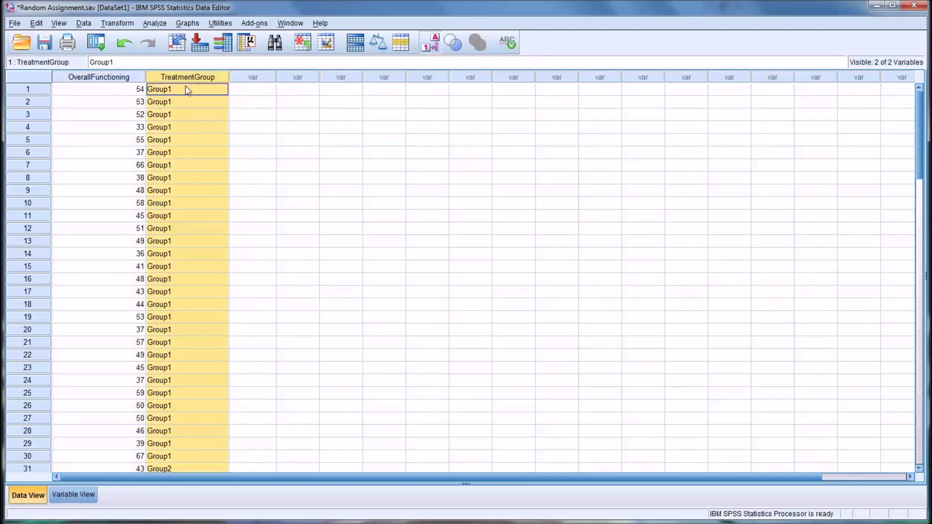
{"action": "scroll", "coordinate": [188, 90], "scroll_direction": "down", "scroll_amount": 8}
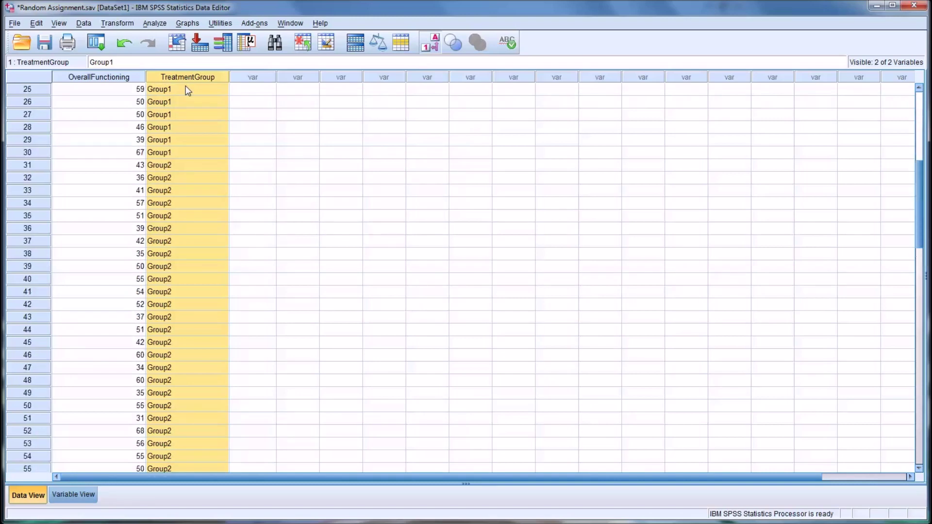
{"action": "scroll", "coordinate": [188, 90], "scroll_direction": "down", "scroll_amount": 9}
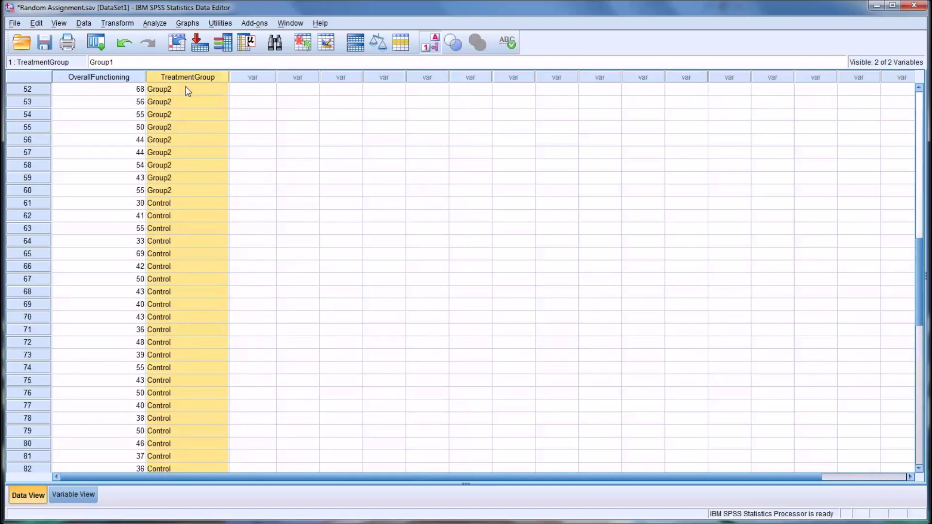
{"action": "scroll", "coordinate": [187, 90], "scroll_direction": "up", "scroll_amount": 16}
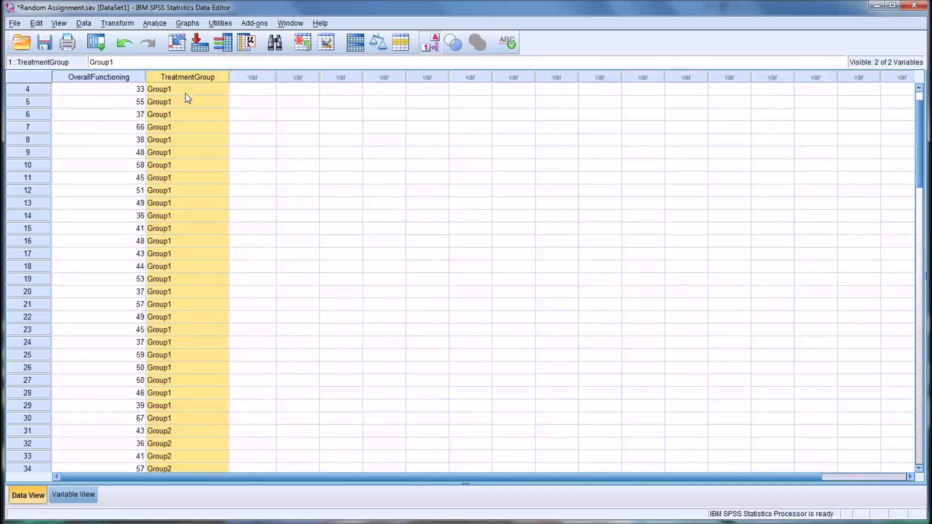
{"action": "scroll", "coordinate": [188, 99], "scroll_direction": "up", "scroll_amount": 1}
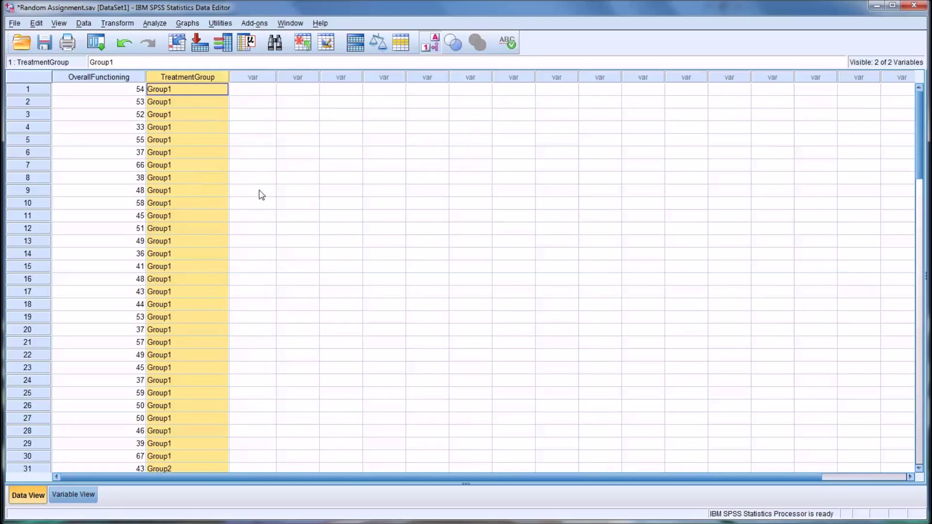
{"action": "left_click", "coordinate": [298, 167]}
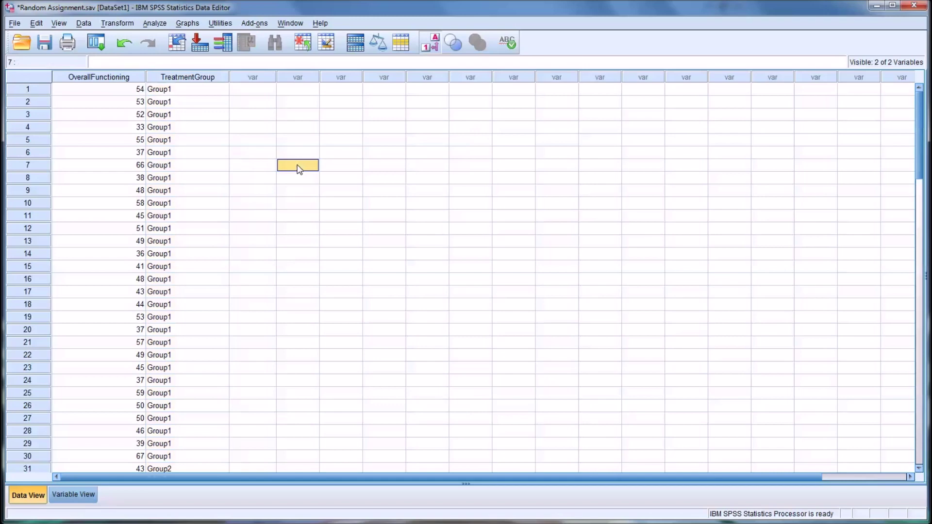